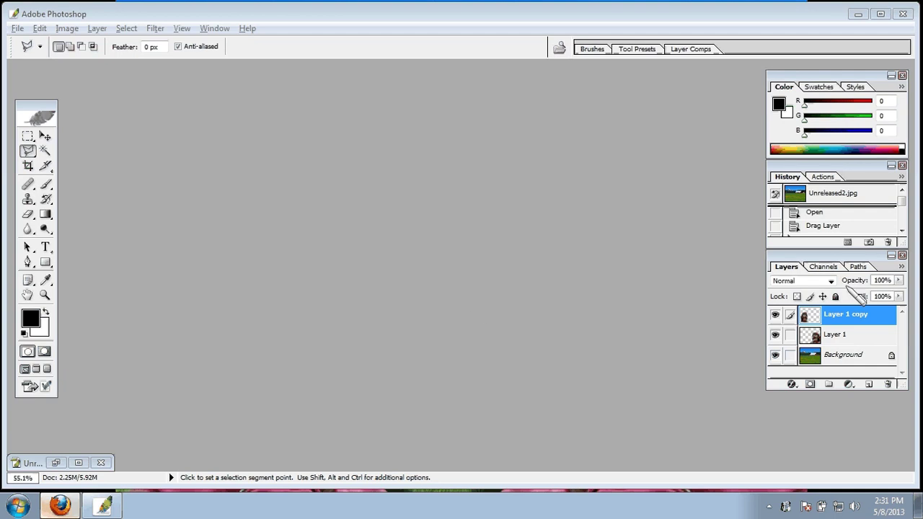
Move the Layers palette out into the workspace and return it beneath the History palette.
drag(817, 258, 617, 172)
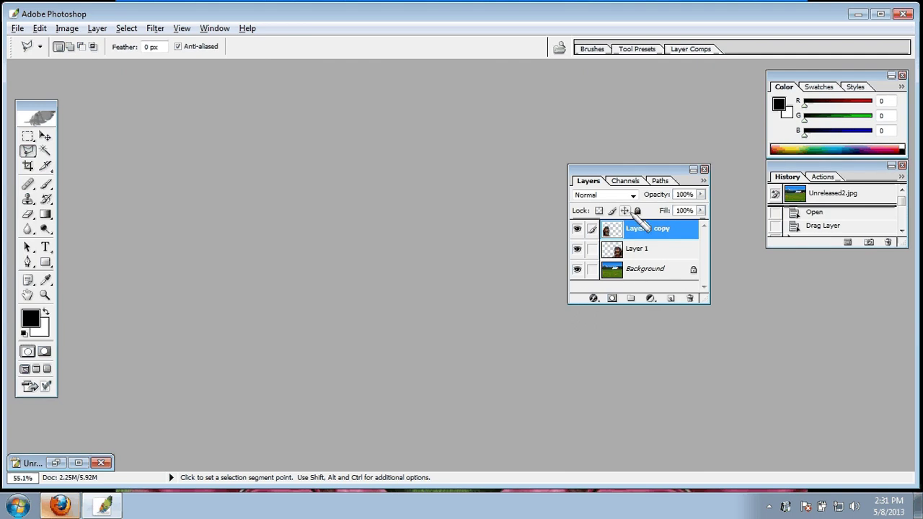
drag(595, 178, 793, 276)
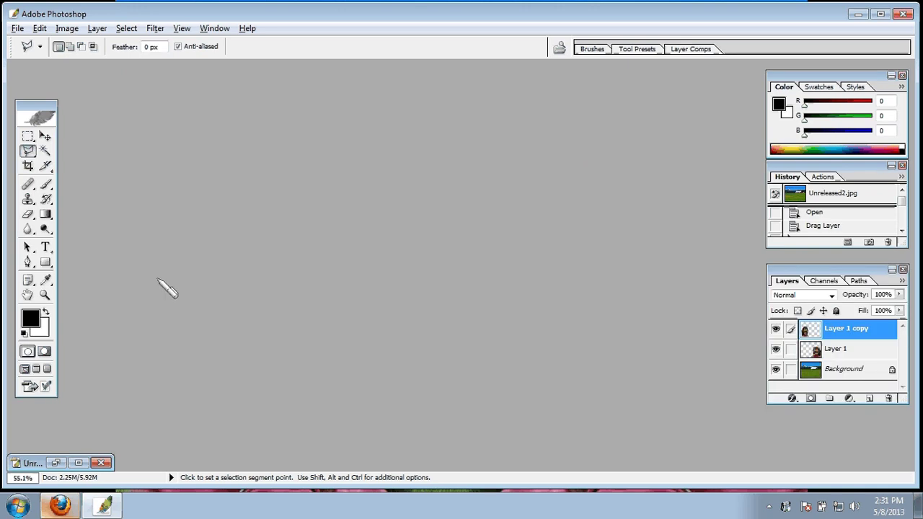
Start opening an image and browse to the pic folder on the Desktop.
click(18, 28)
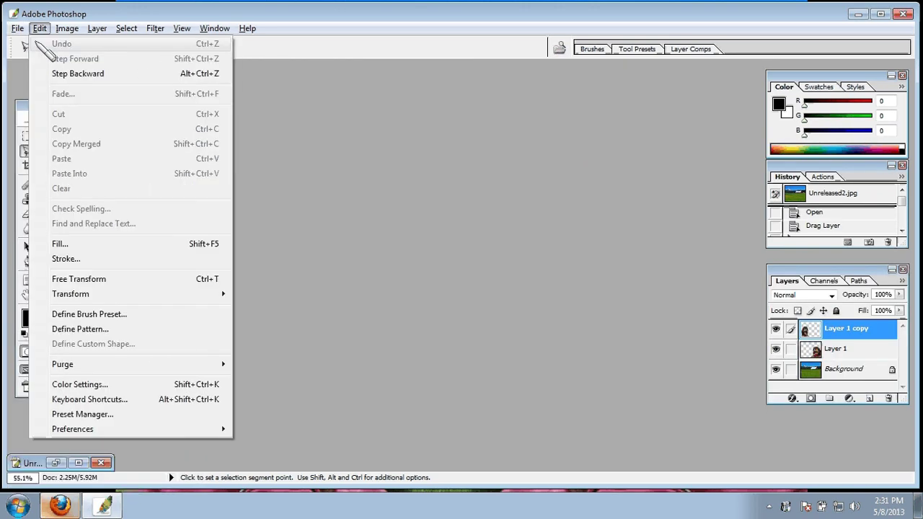
click(44, 59)
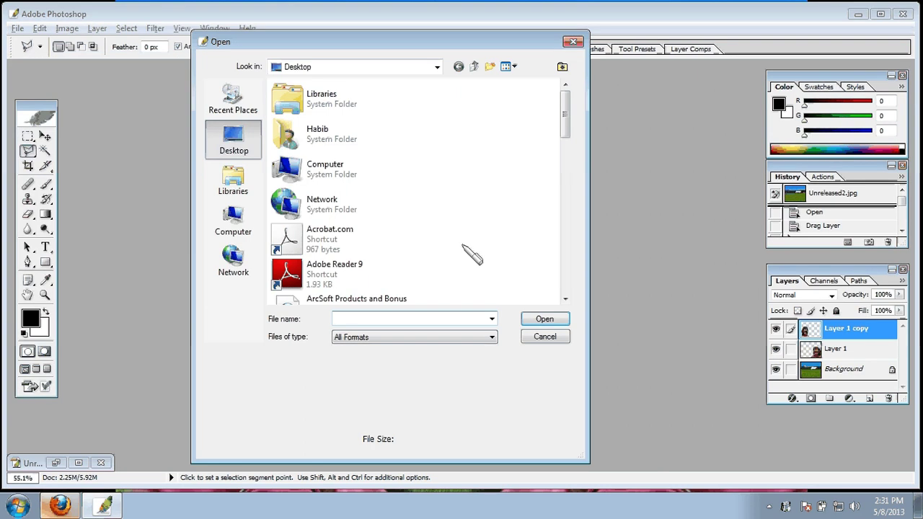
scroll(469, 237, down, 3)
scroll(469, 243, up, 2)
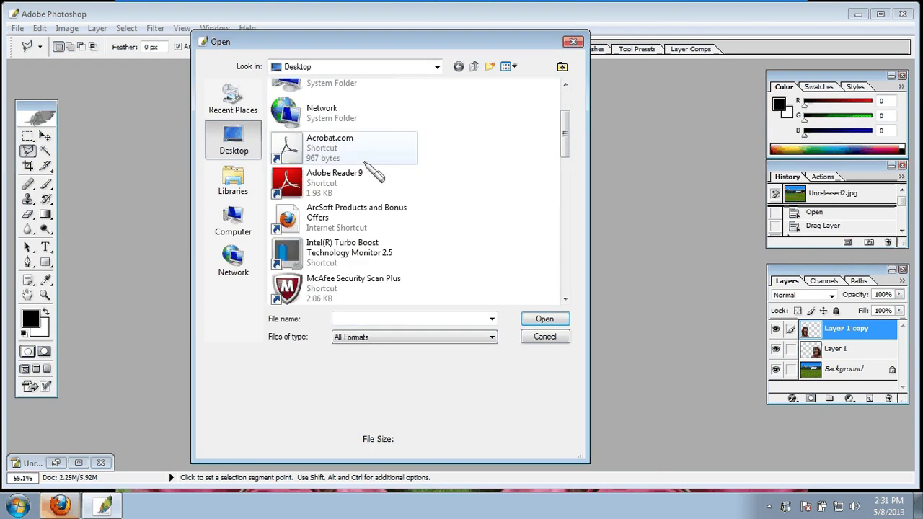
scroll(382, 216, down, 2)
scroll(382, 261, down, 5)
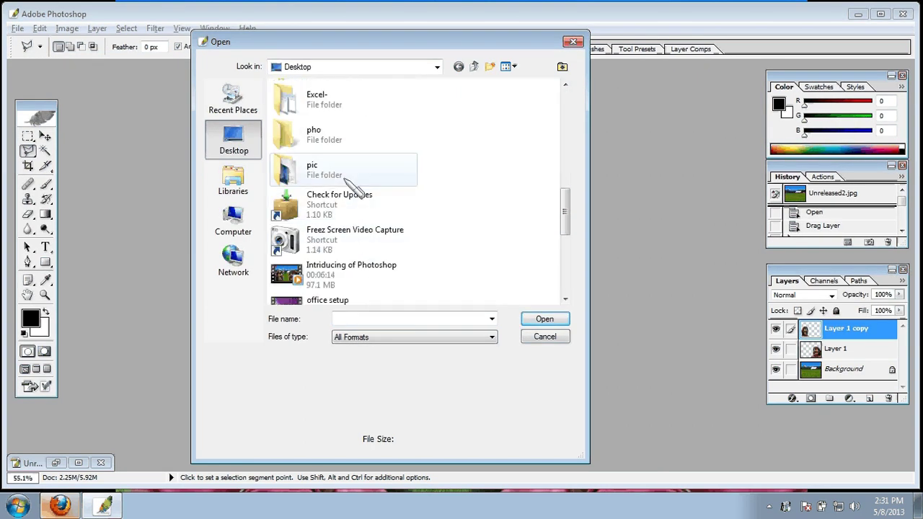
click(346, 177)
double_click(345, 175)
scroll(546, 261, down, 3)
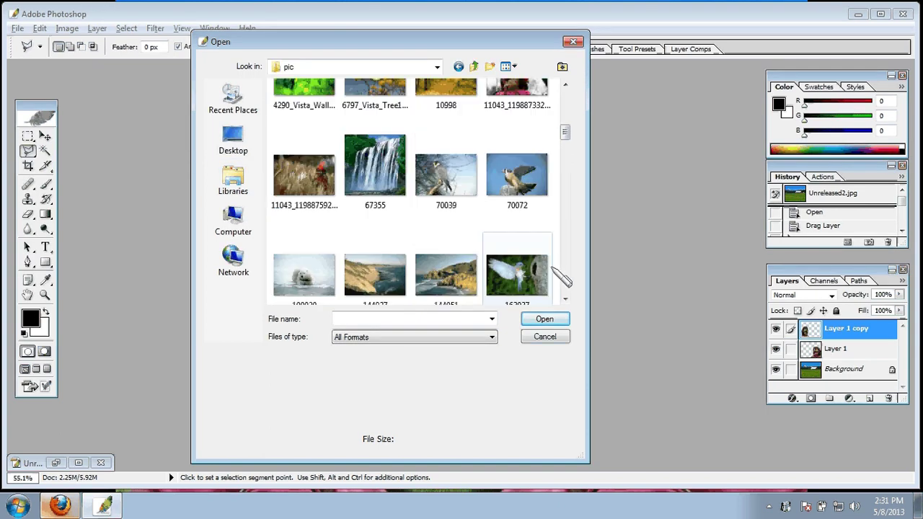
scroll(549, 265, down, 6)
scroll(560, 275, down, 10)
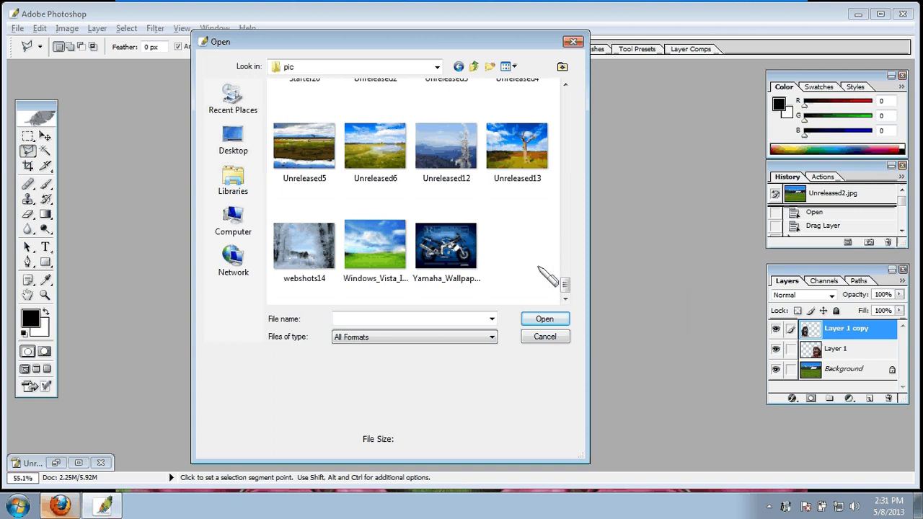
scroll(461, 255, up, 5)
scroll(467, 256, up, 3)
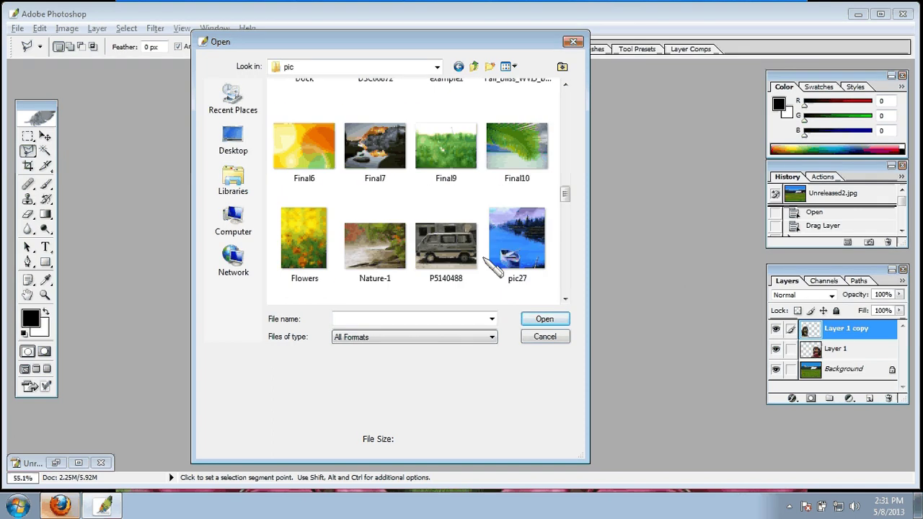
scroll(472, 260, up, 3)
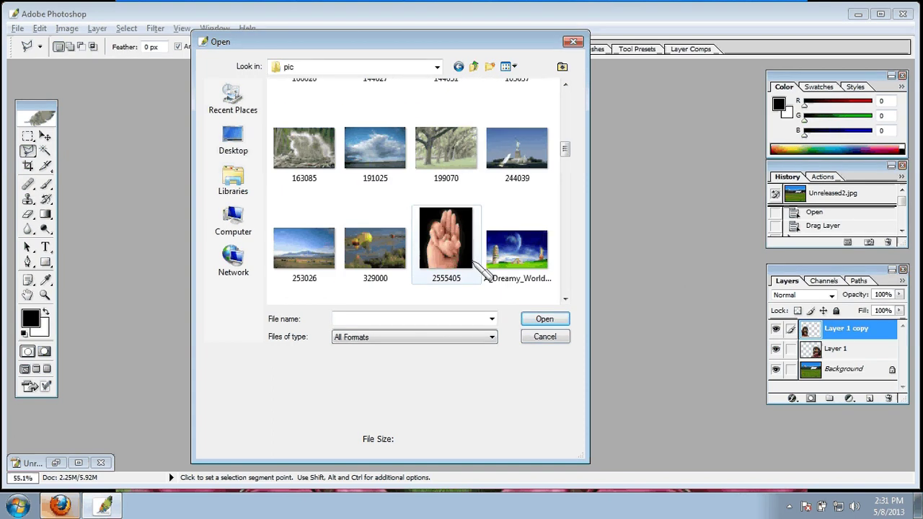
scroll(475, 265, up, 3)
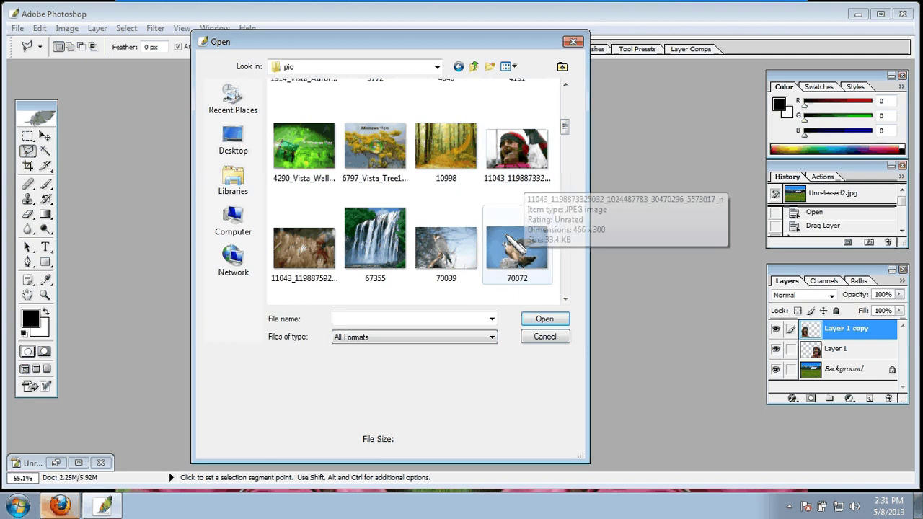
scroll(510, 252, up, 5)
scroll(515, 216, down, 6)
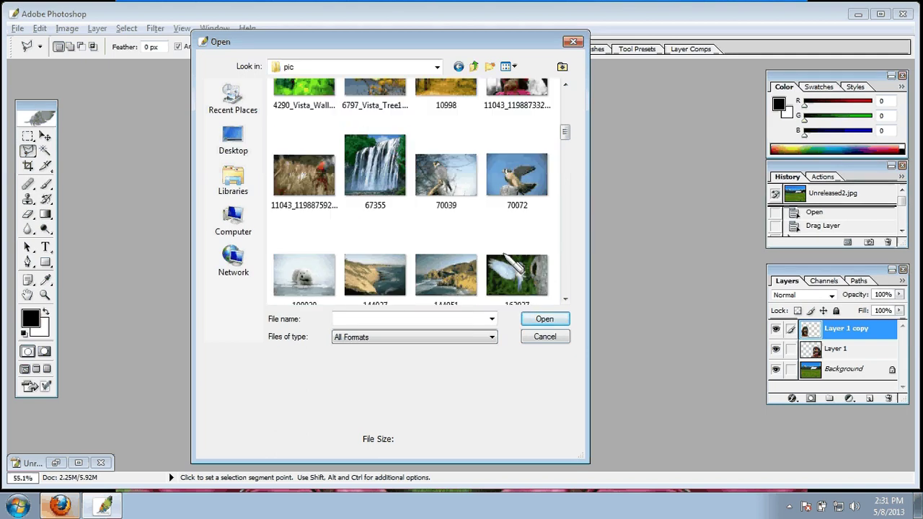
double_click(533, 97)
click(383, 94)
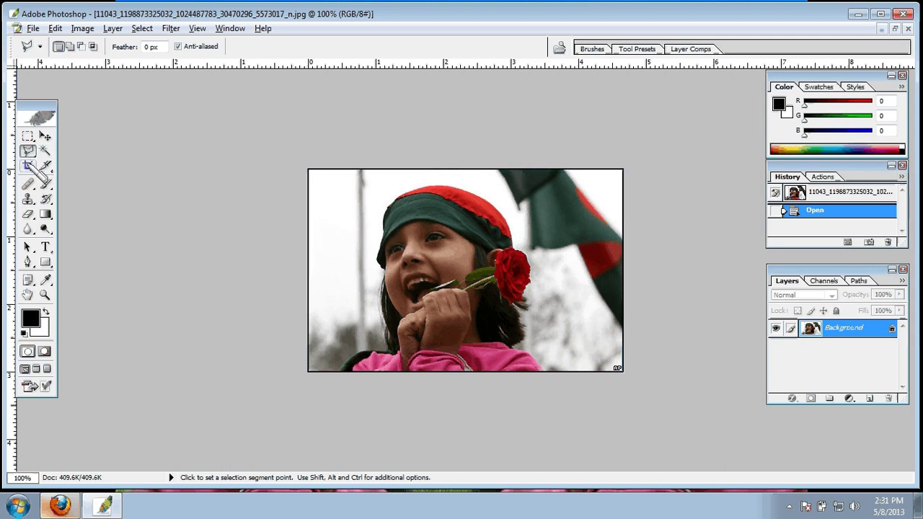
Set up the Crop tool with a width of 39 mm, a height of 49 mm and a resolution of 300 pixels/inch.
click(27, 166)
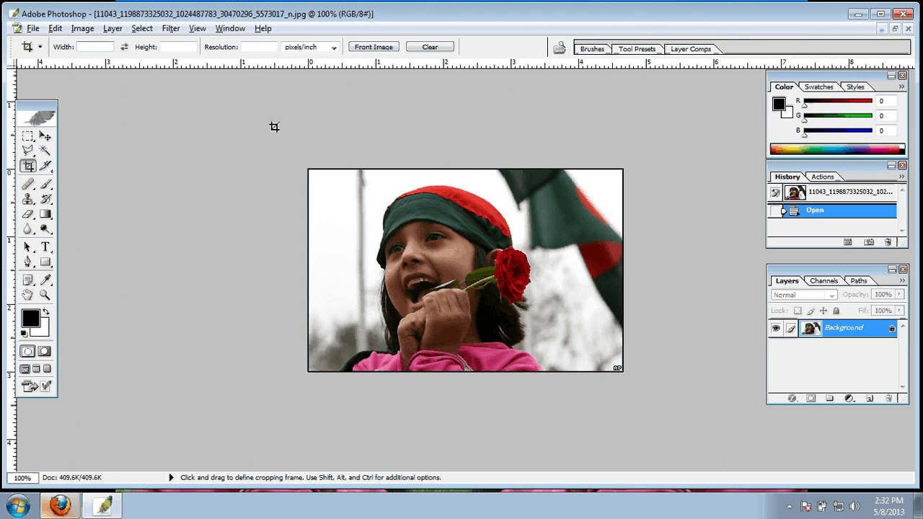
text(35)
key(Tab)
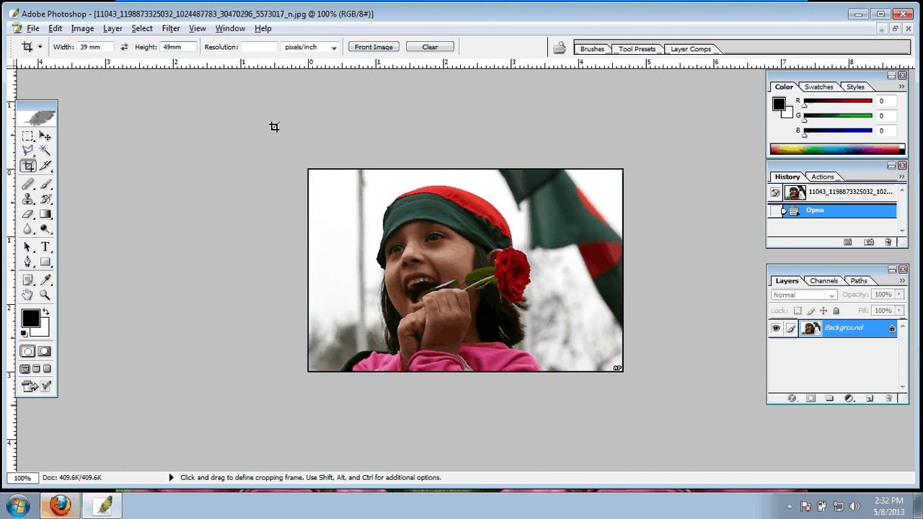
key(Tab)
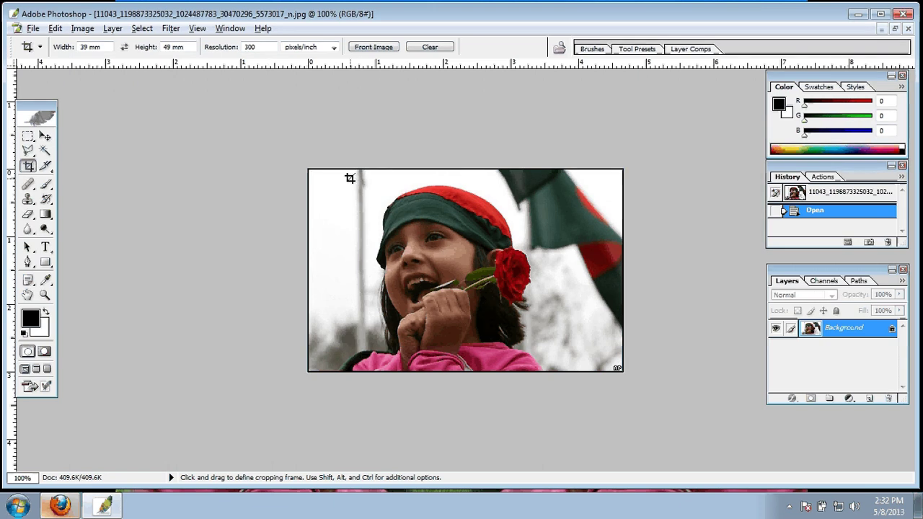
Frame the girl's head, hands and shoulders with the Crop tool, adjust the frame's size and position, and apply the crop.
drag(357, 179, 599, 402)
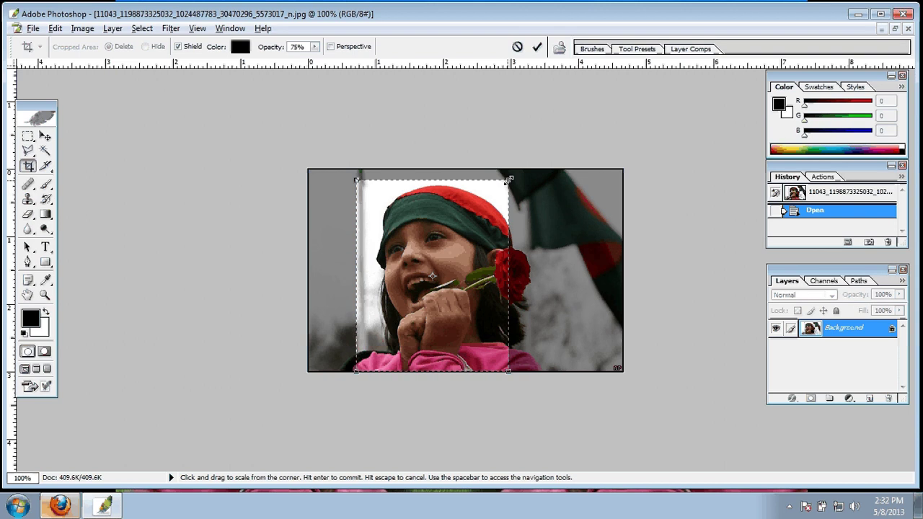
drag(508, 179, 504, 185)
drag(469, 271, 486, 265)
drag(374, 363, 369, 369)
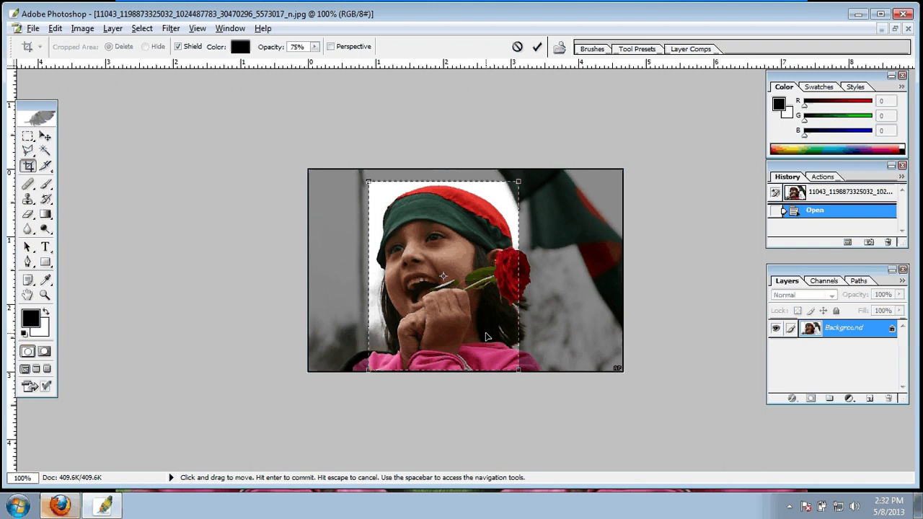
key(Return)
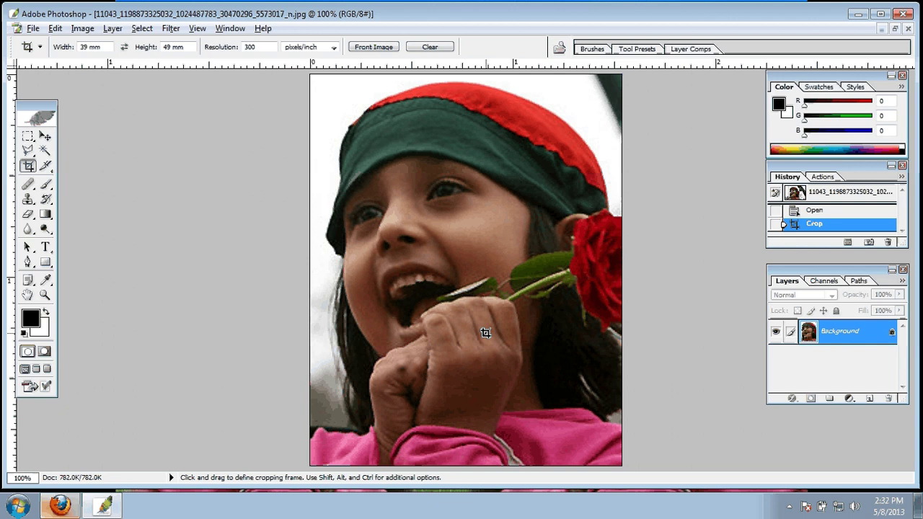
Select the entire cropped photo and copy it.
key(ctrl+minus)
key(ctrl+minus)
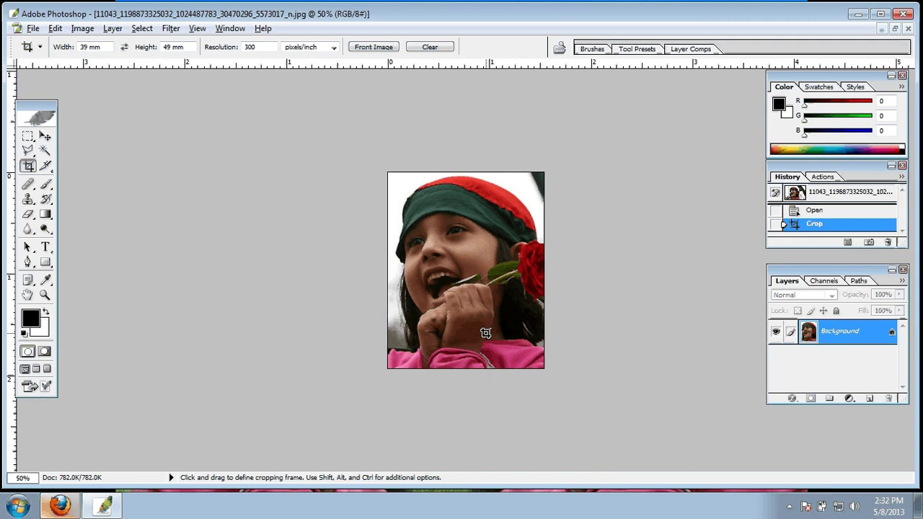
key(ctrl+a)
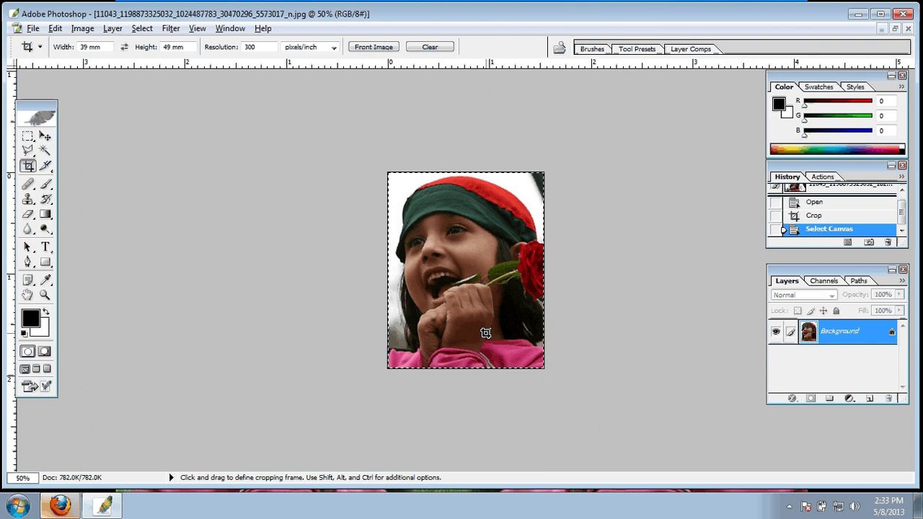
key(ctrl+c)
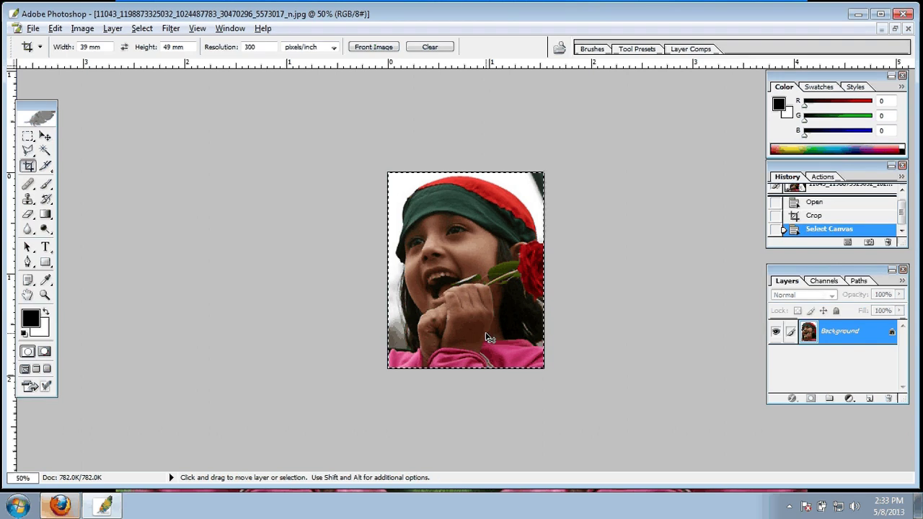
Create a new document 4 inches wide and 6 inches high at 300 pixels/inch with a white background.
key(ctrl+n)
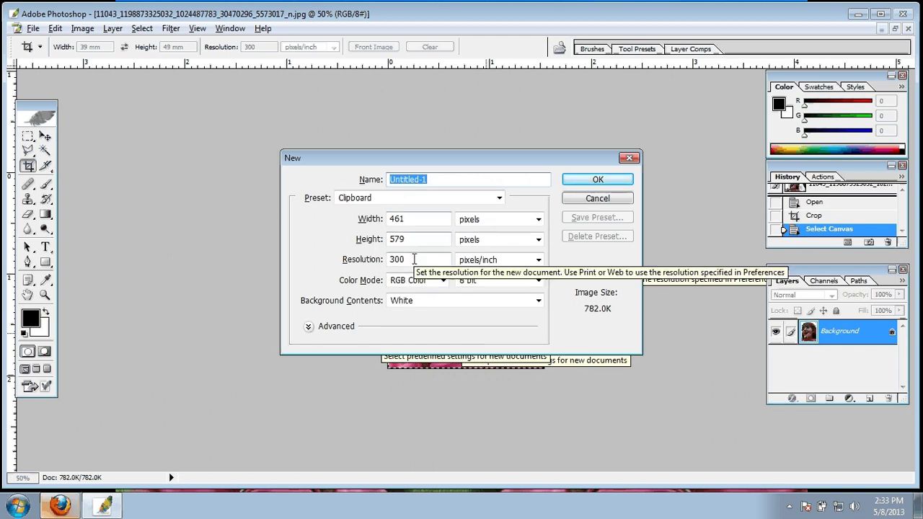
double_click(440, 219)
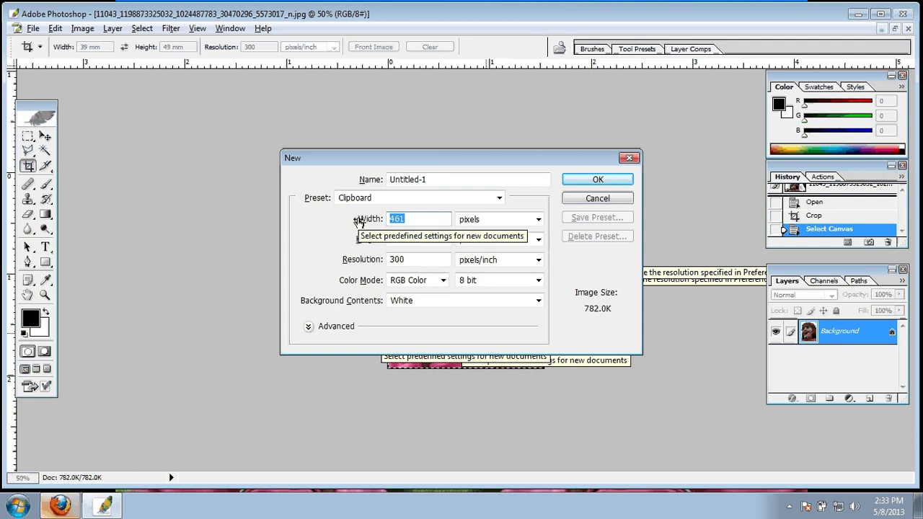
text(4)
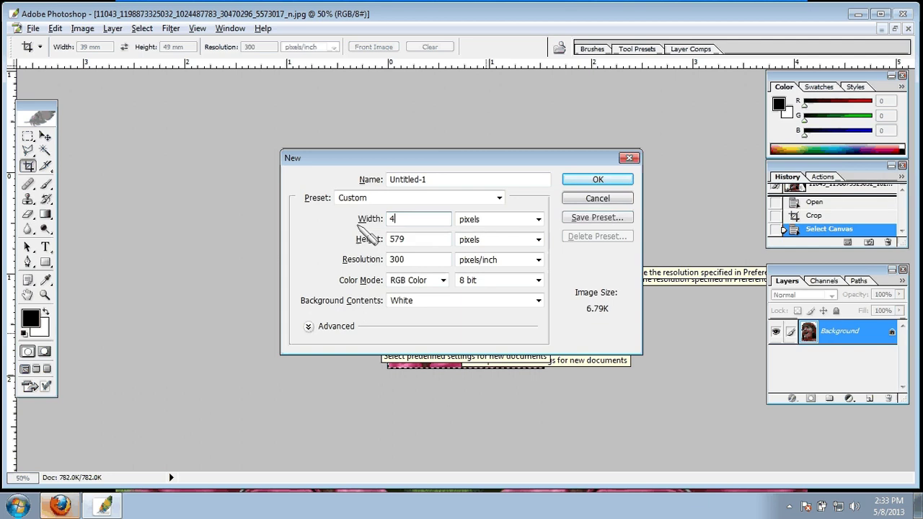
click(534, 218)
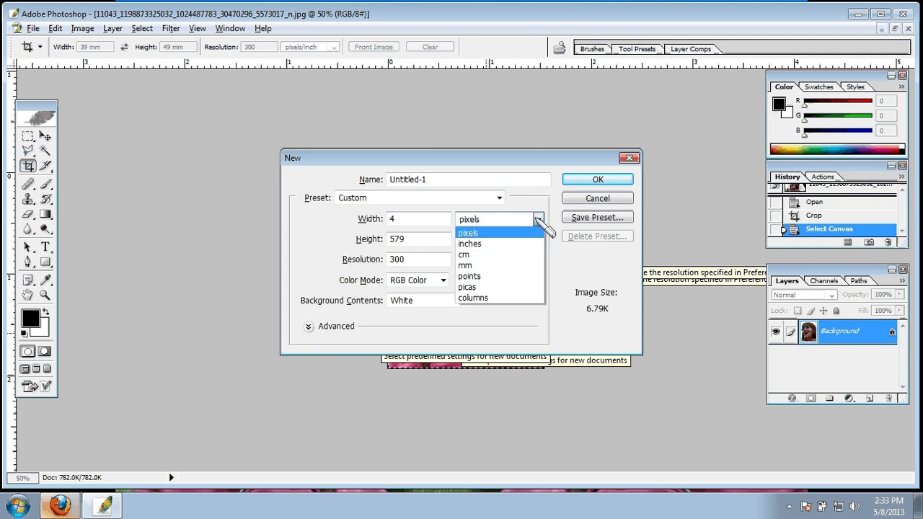
click(505, 245)
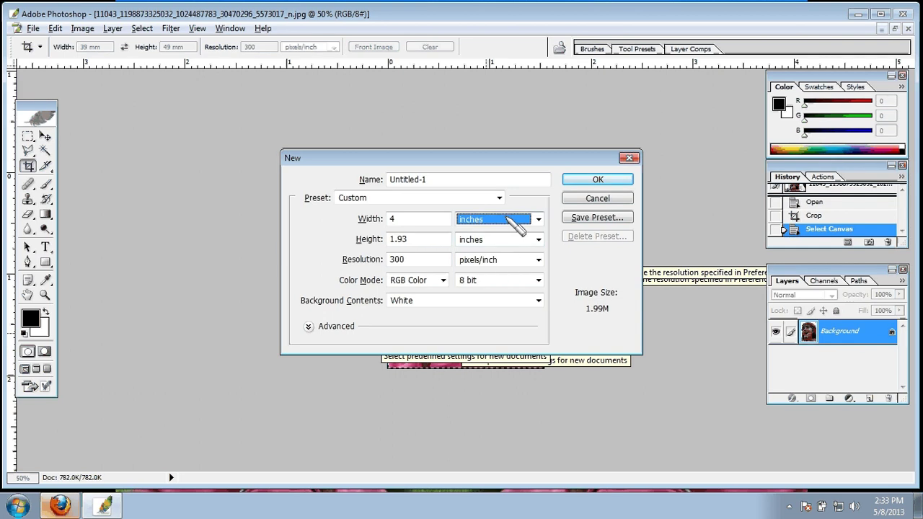
double_click(392, 234)
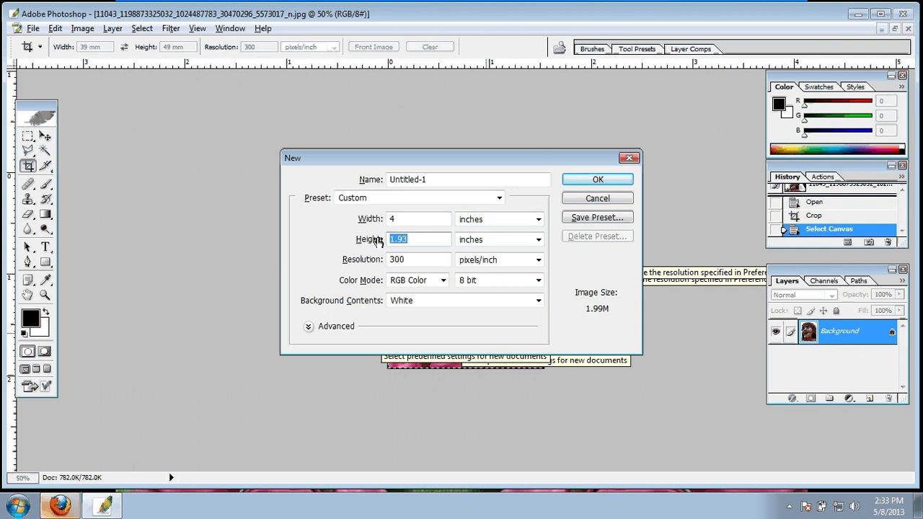
text(6)
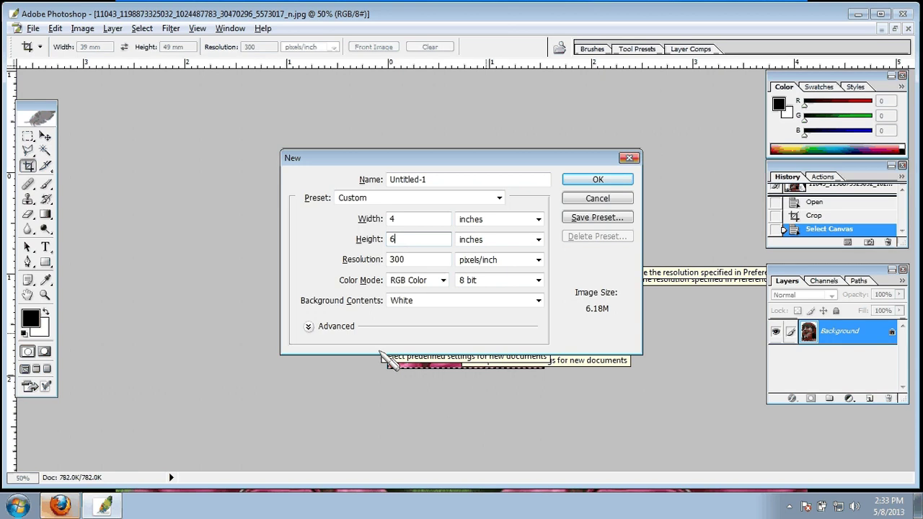
click(598, 179)
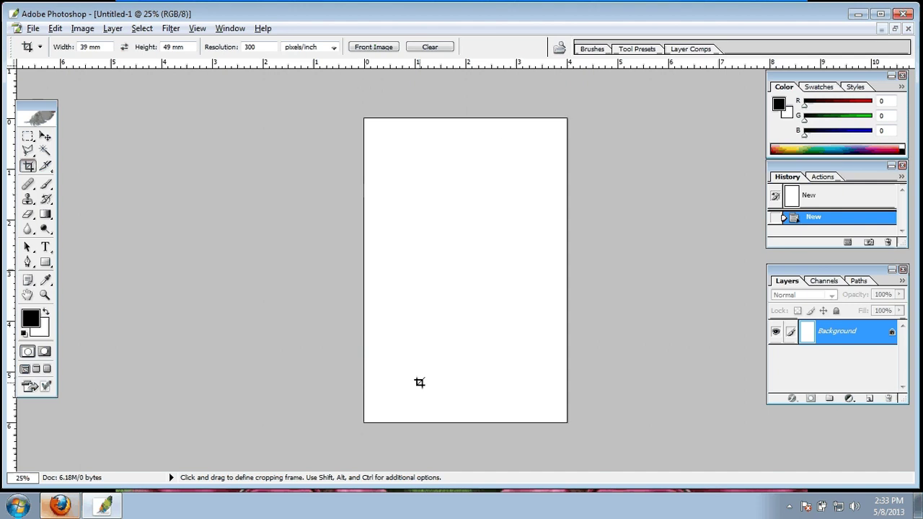
Paste the copied photo into the new document and move it to the page's upper-left corner.
key(ctrl)
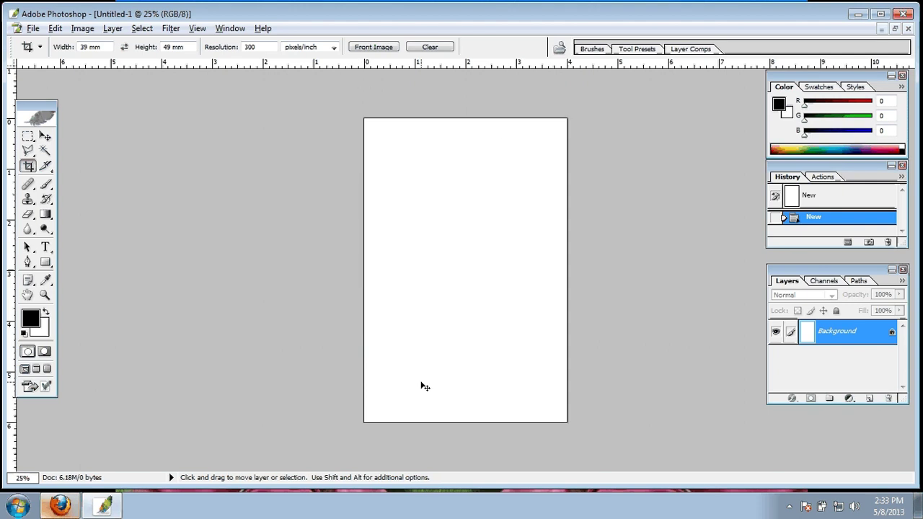
key(ctrl+v)
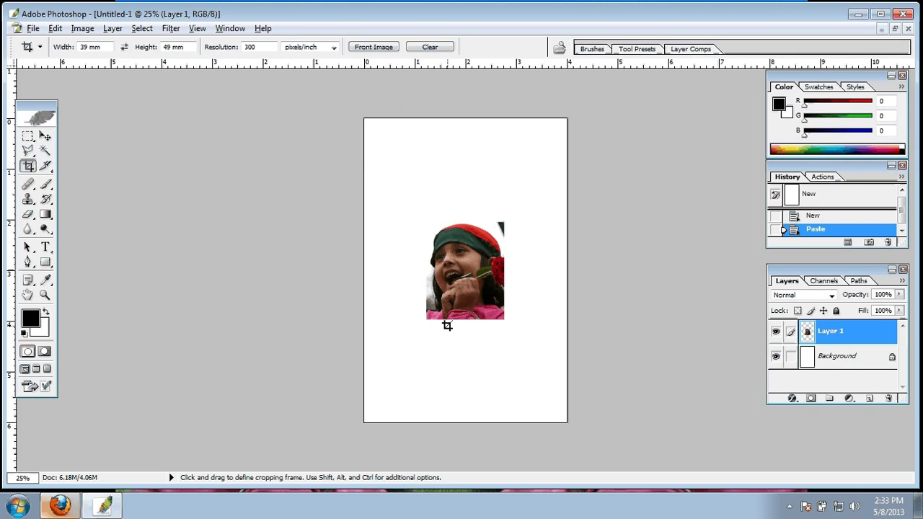
key(v)
drag(462, 291, 405, 195)
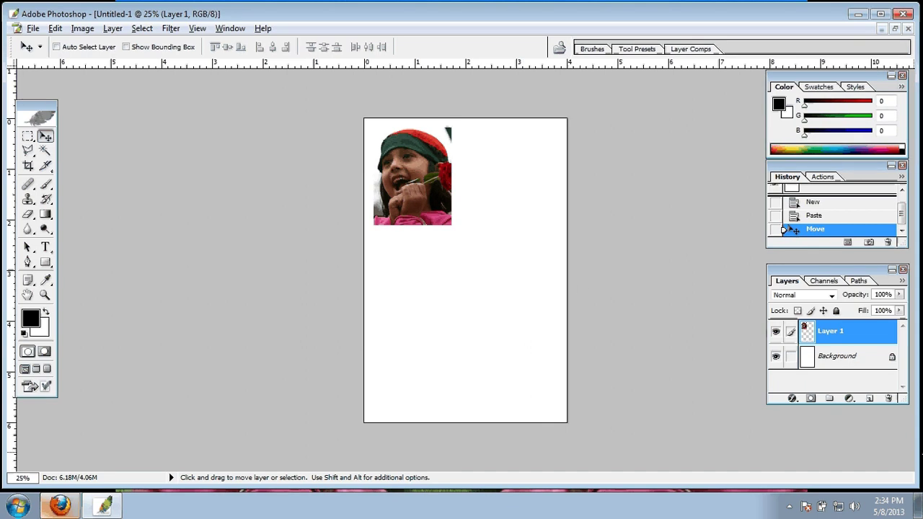
Fill the Background layer with light gray D0D0D0 as the background color.
click(847, 358)
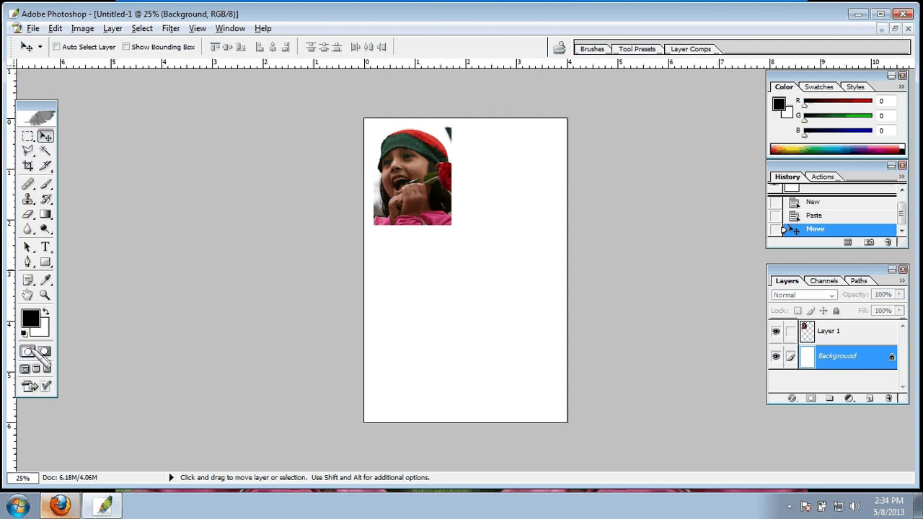
click(44, 330)
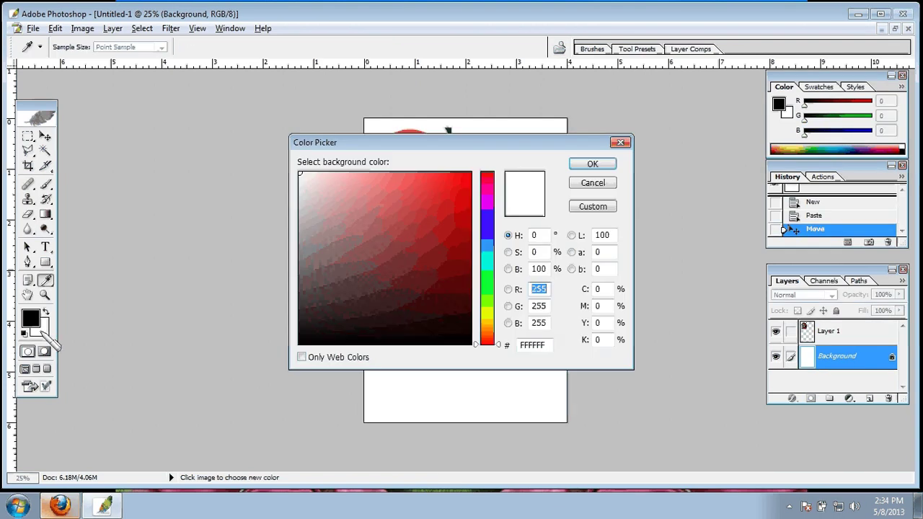
drag(313, 196, 278, 201)
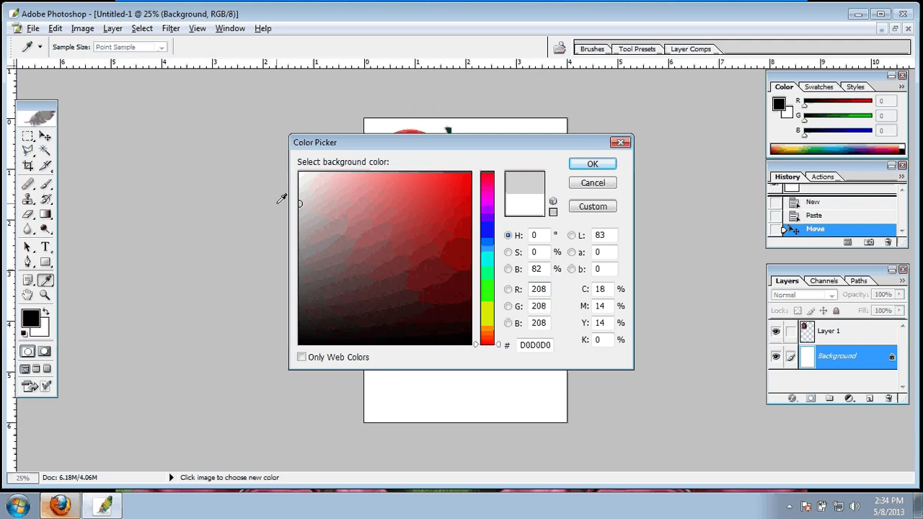
click(593, 165)
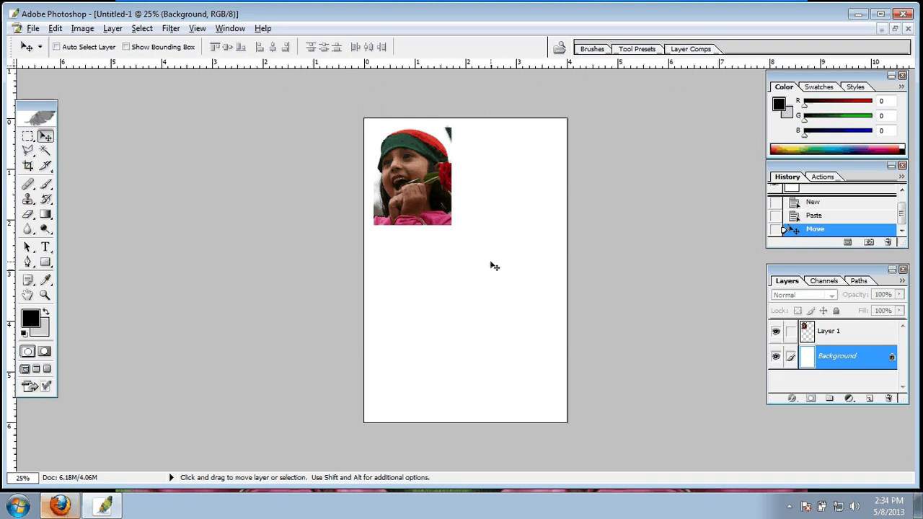
key(ctrl+BackSpace)
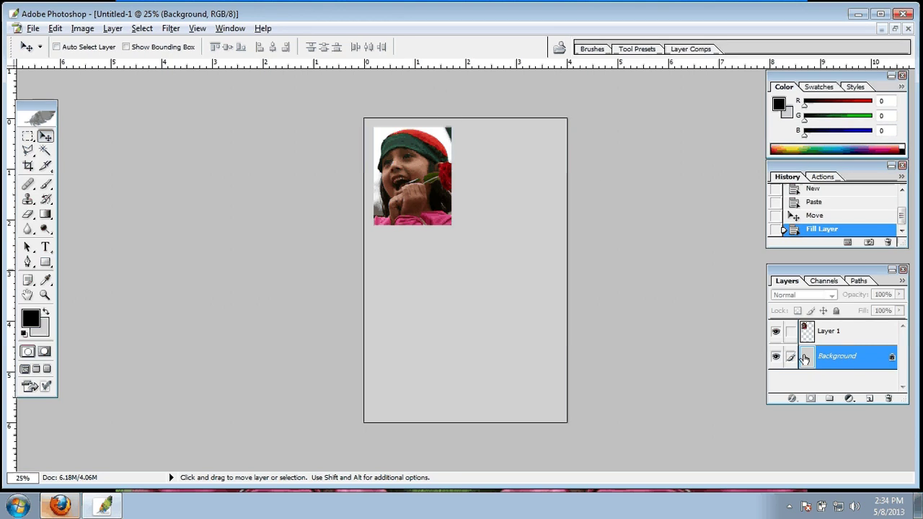
Try to move the photo while the Background layer is active.
click(832, 337)
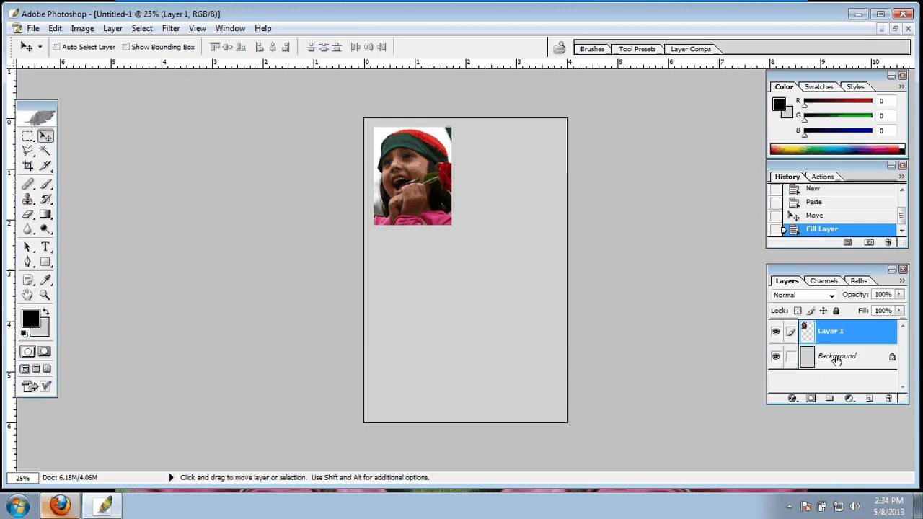
click(847, 364)
drag(408, 170, 414, 179)
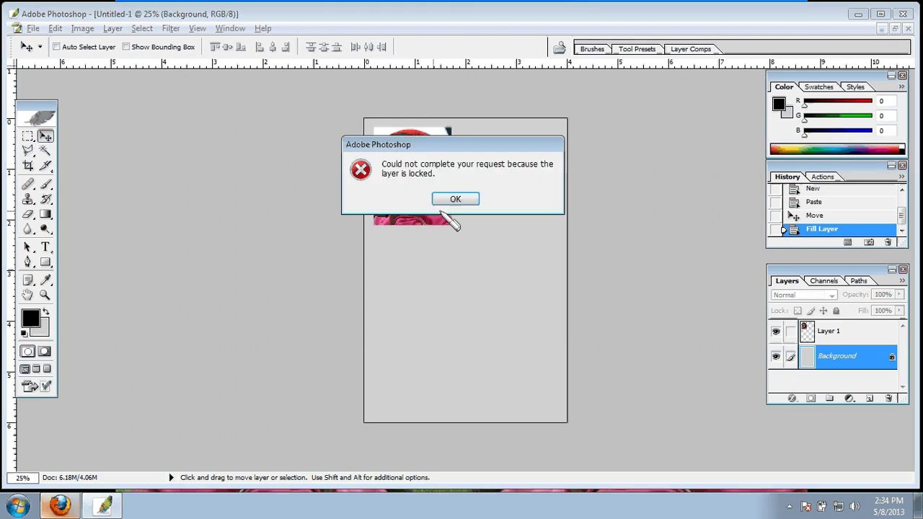
click(454, 200)
click(410, 213)
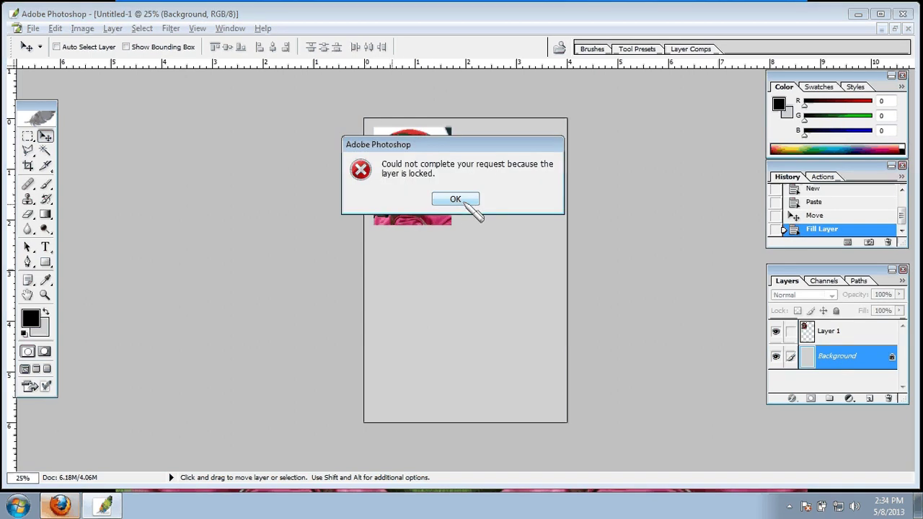
click(455, 200)
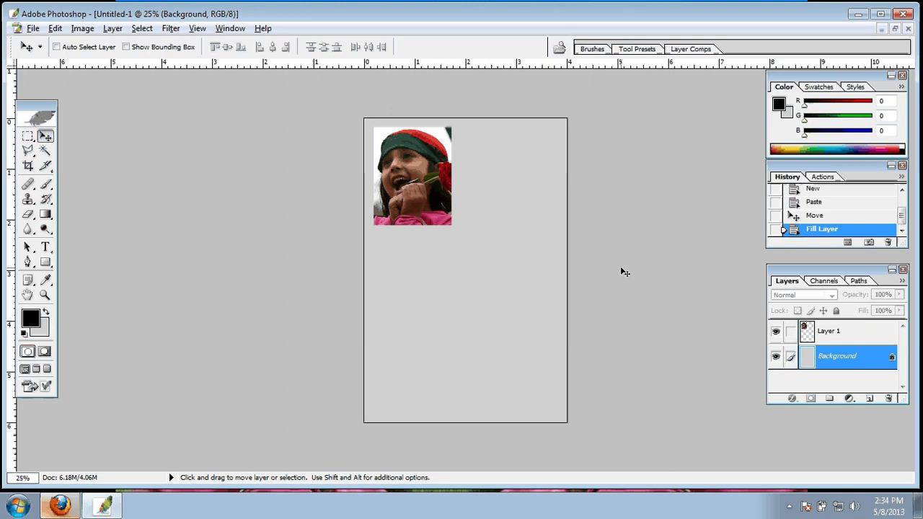
Move Layer 1's photo slightly closer to the page's upper-left corner and place a duplicate in the page's upper-right area.
click(841, 333)
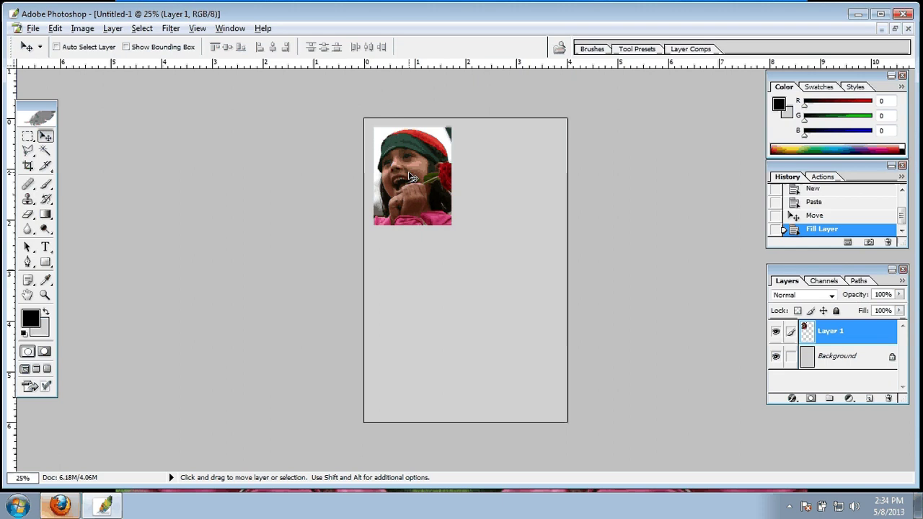
mouse_move(409, 179)
mouse_down()
mouse_move(413, 193)
mouse_move(406, 170)
mouse_move(408, 178)
mouse_up()
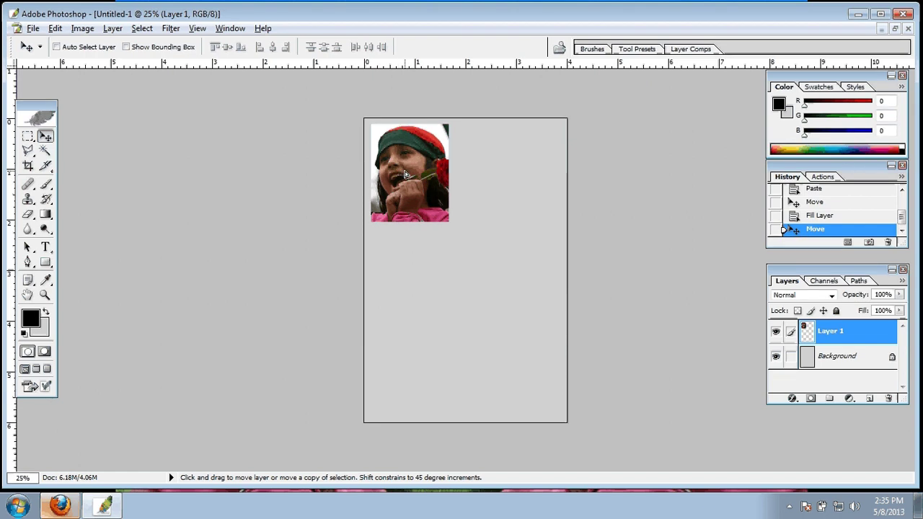
drag(403, 175, 504, 161)
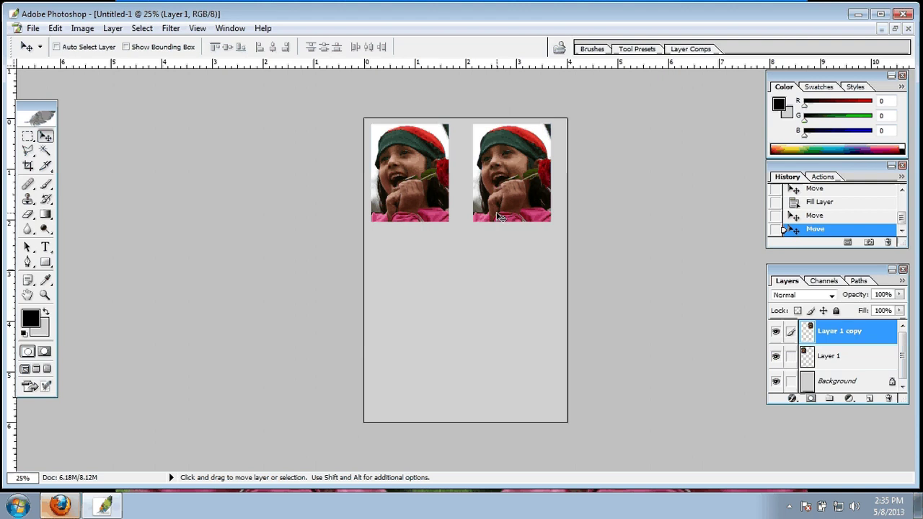
Rotate the whole canvas 90° clockwise and undo that rotation.
click(77, 32)
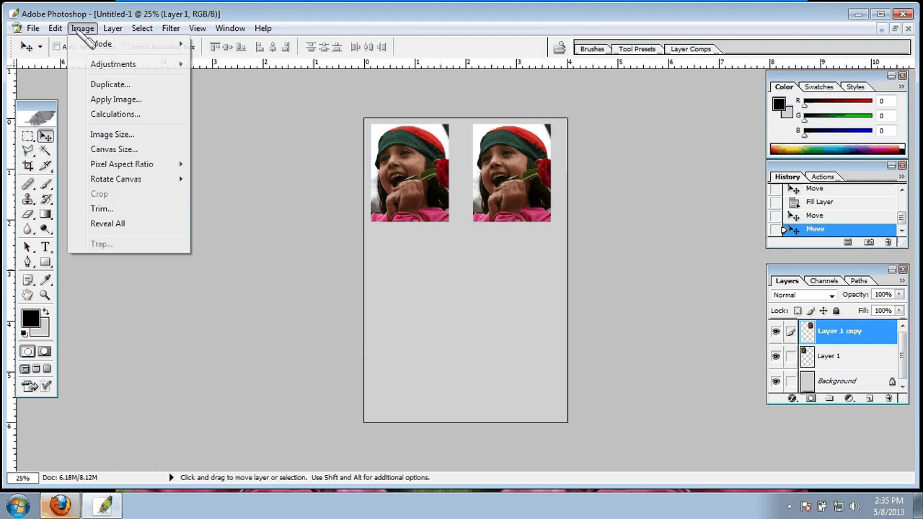
mouse_move(131, 183)
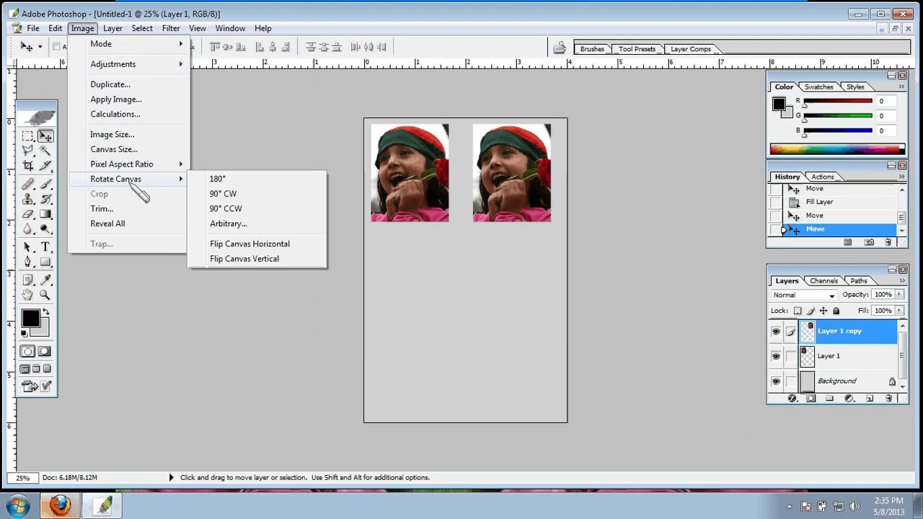
click(253, 196)
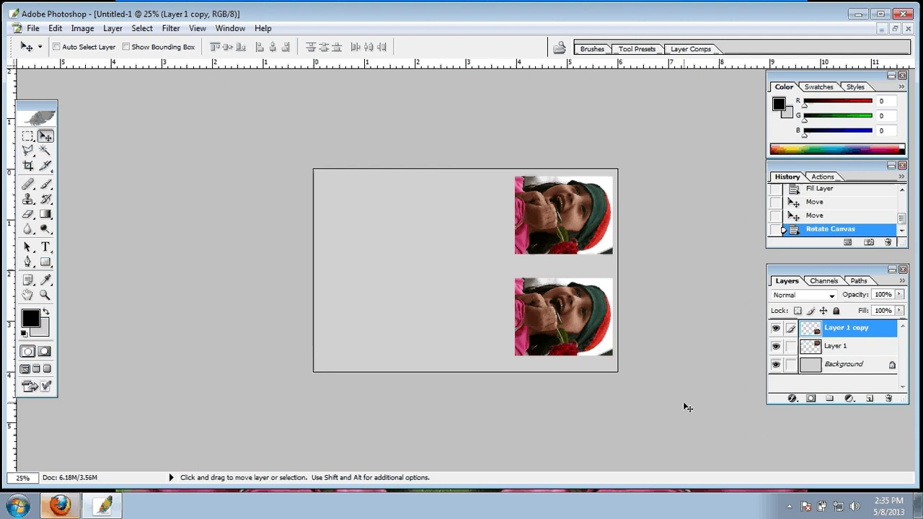
key(ctrl+z)
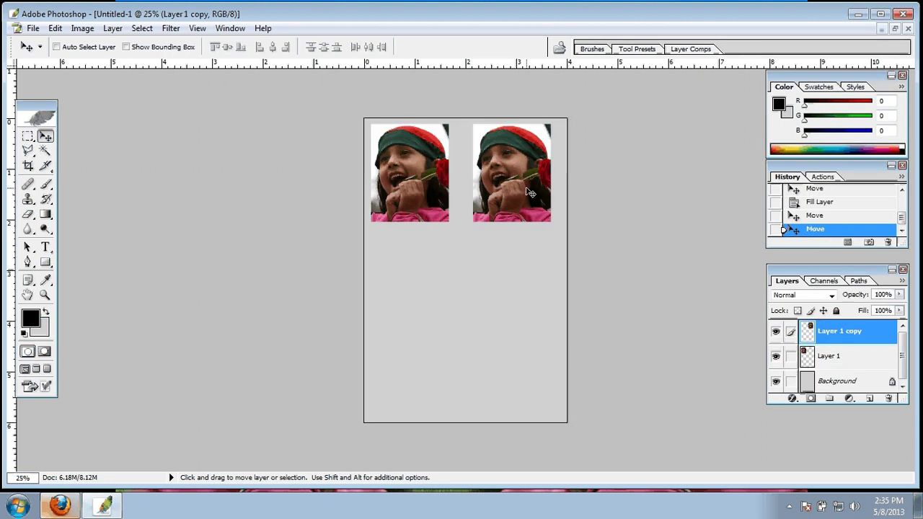
Rotate only the duplicated photo in the page's upper-right area 90° clockwise.
click(55, 29)
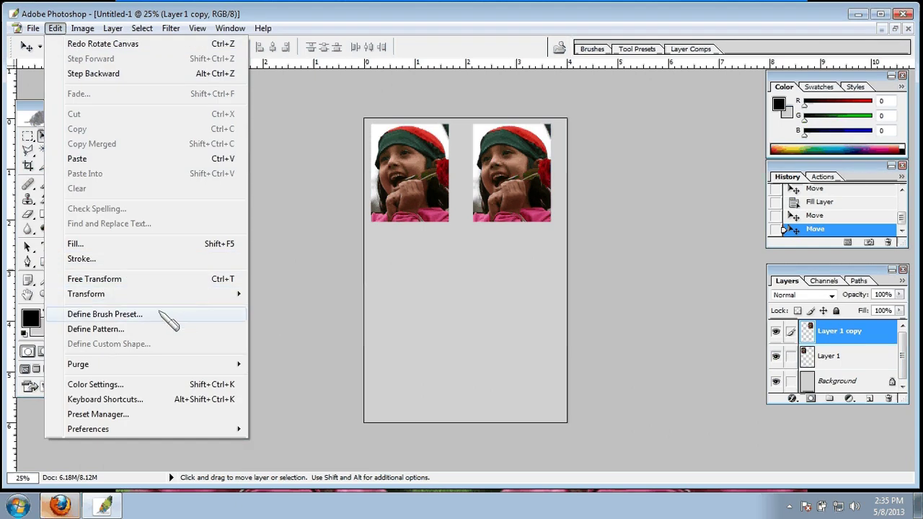
mouse_move(207, 297)
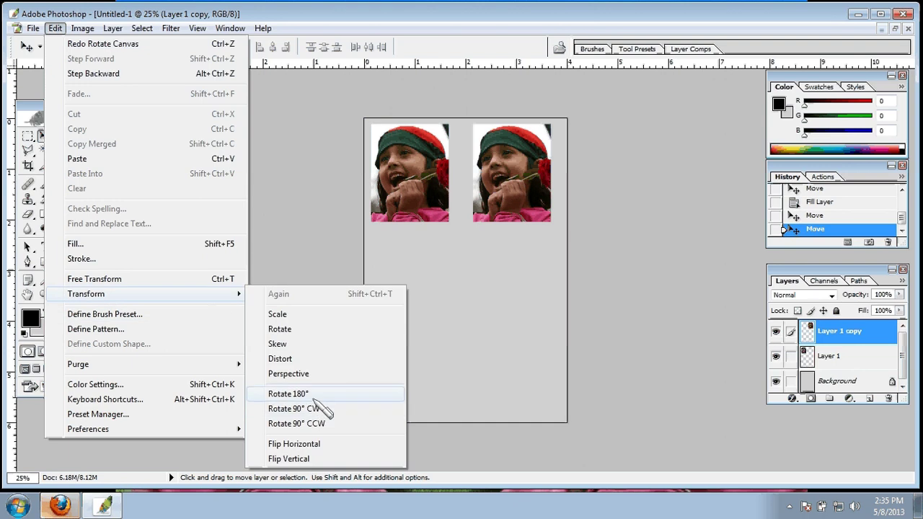
click(319, 409)
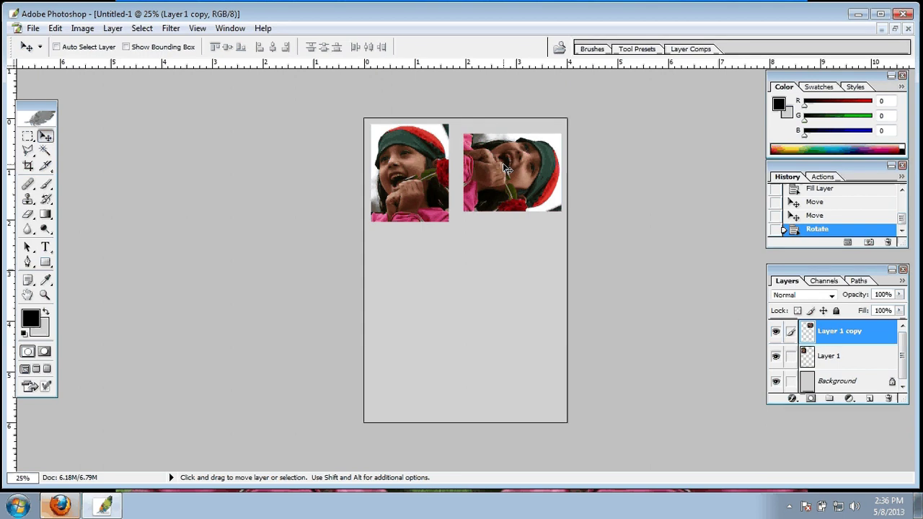
Nudge the rotated photo up toward the page's top edge and slightly left toward the upright photo.
key(Up)
key(Up)
key(Up)
key(Up)
key(Up)
key(Up)
key(Up)
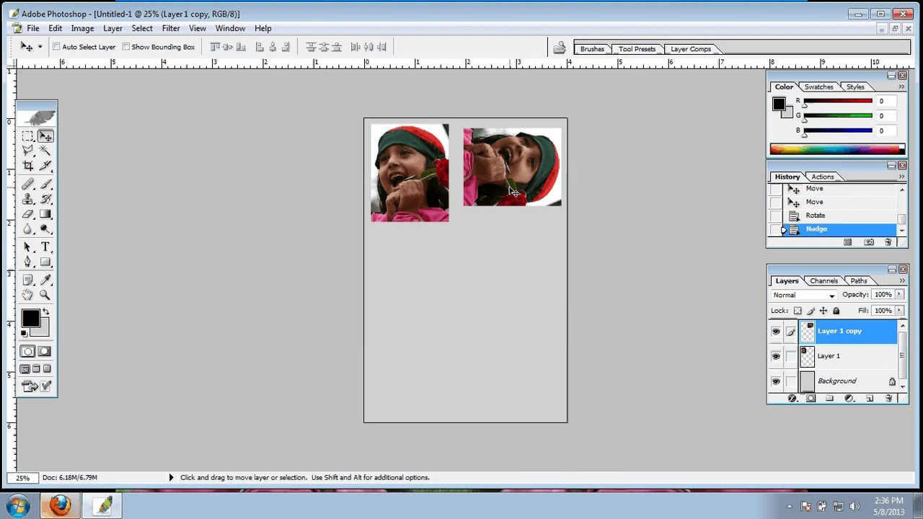
key(Up)
key(Up)
key(Up)
key(Up)
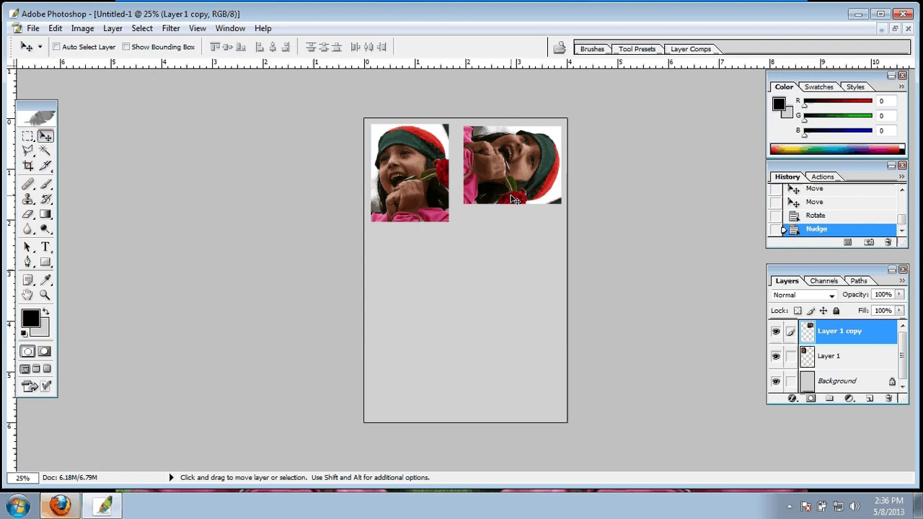
key(Left)
key(Left)
key(Left)
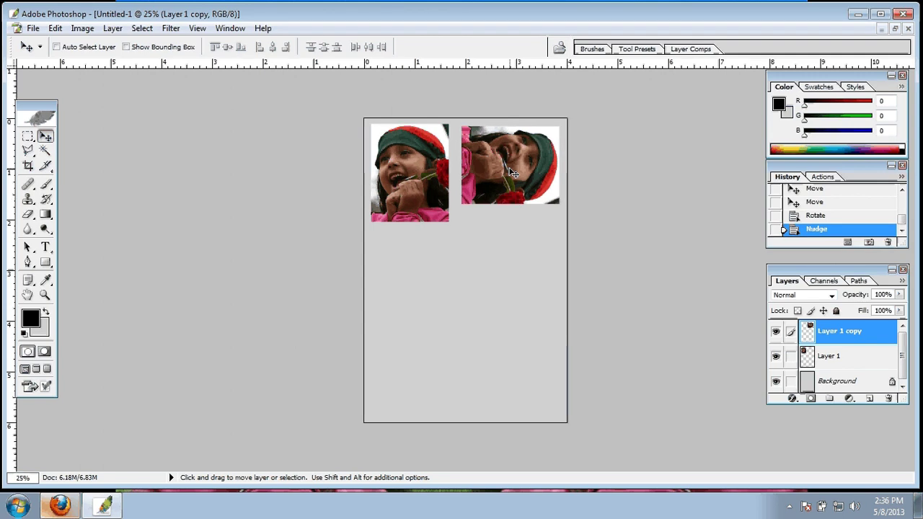
key(Left)
key(Left)
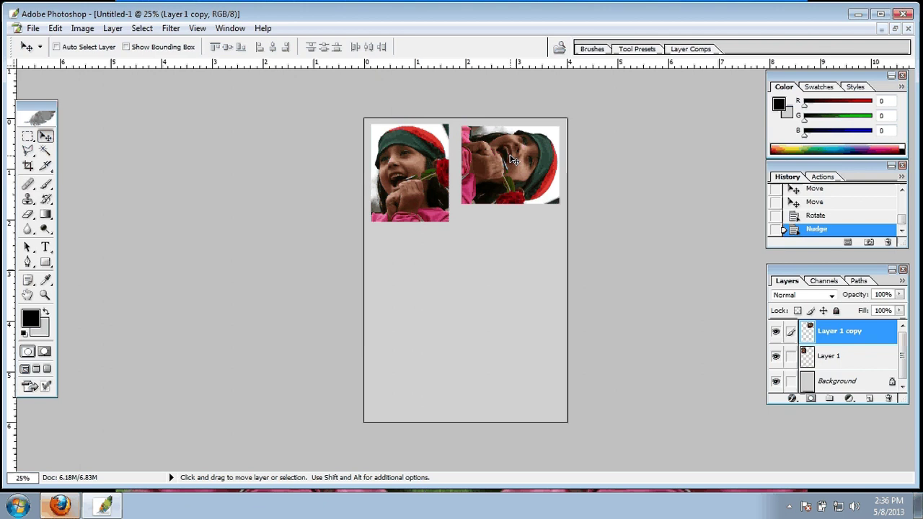
Duplicate the rotated photo twice, placing one copy at the page's middle left and another at its lower right.
key(alt)
drag(512, 157, 424, 271)
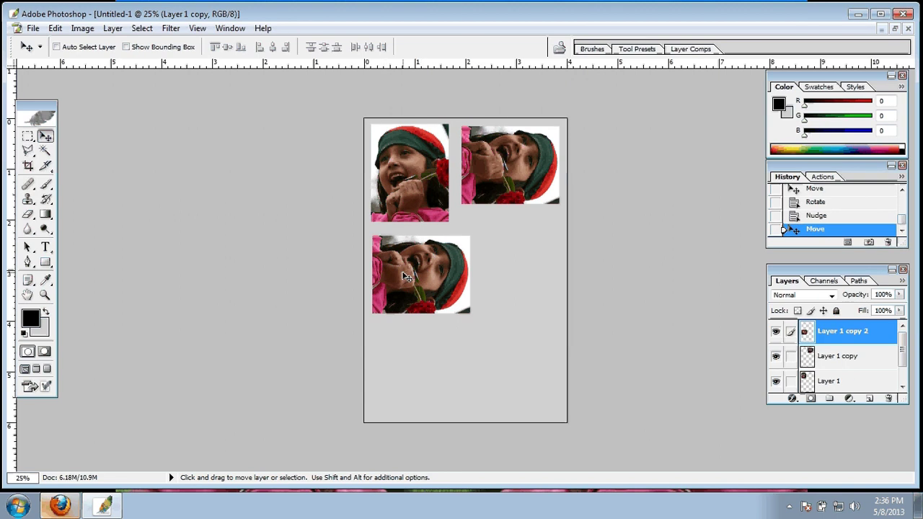
key(alt)
drag(405, 277, 493, 371)
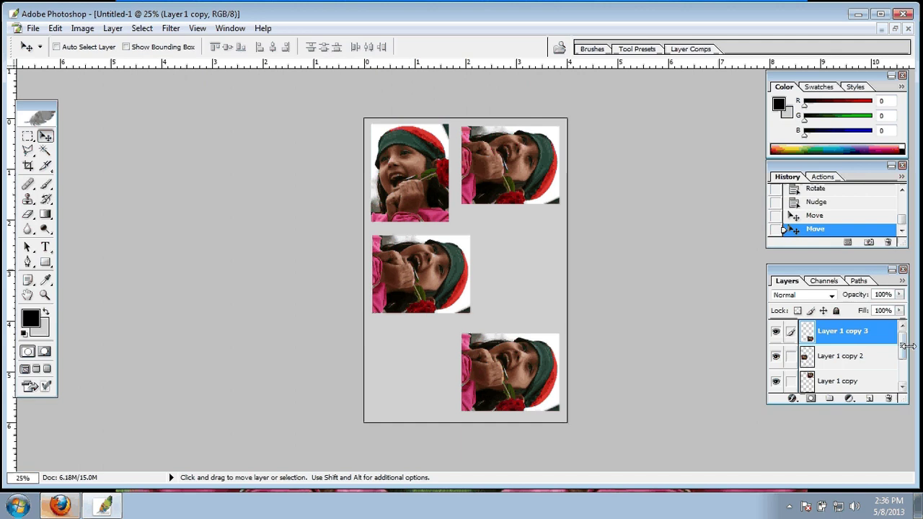
Switch the active layer from Layer 1 to Layer 1 copy and on to Layer 1 copy 3.
drag(902, 343, 902, 366)
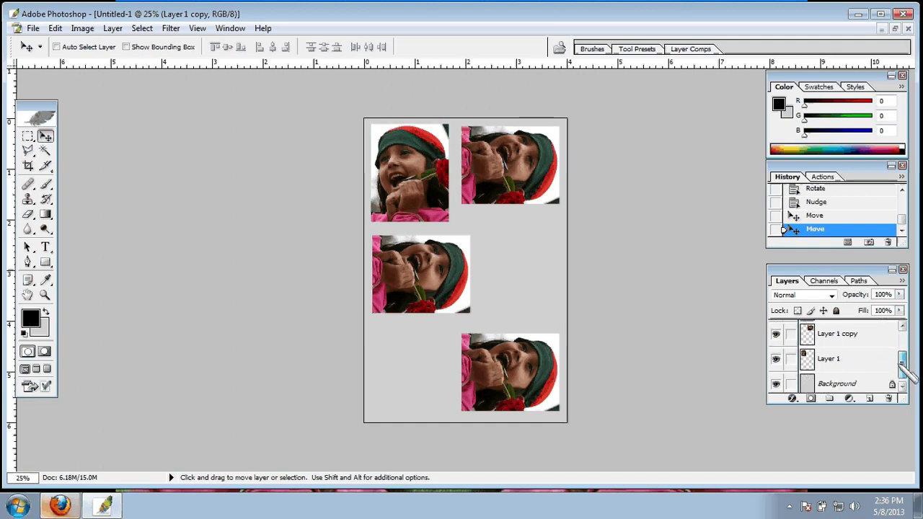
click(827, 360)
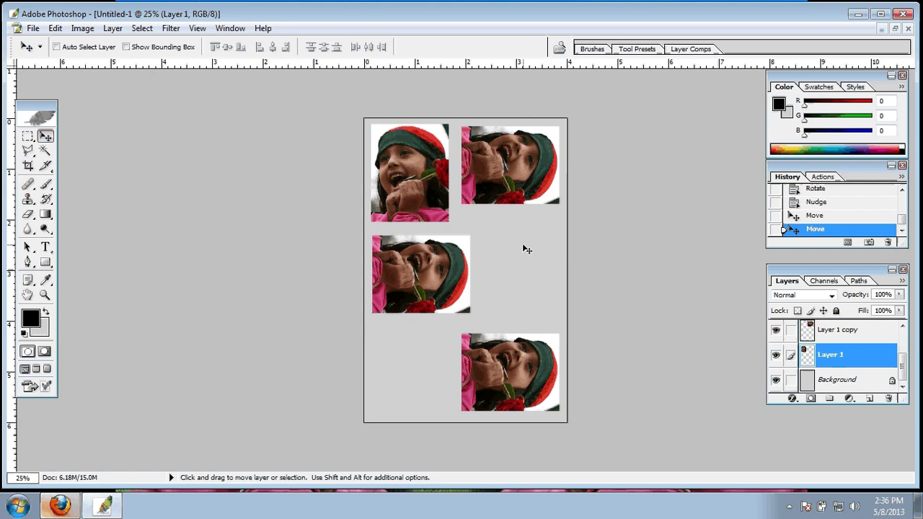
click(838, 339)
scroll(881, 379, up, 2)
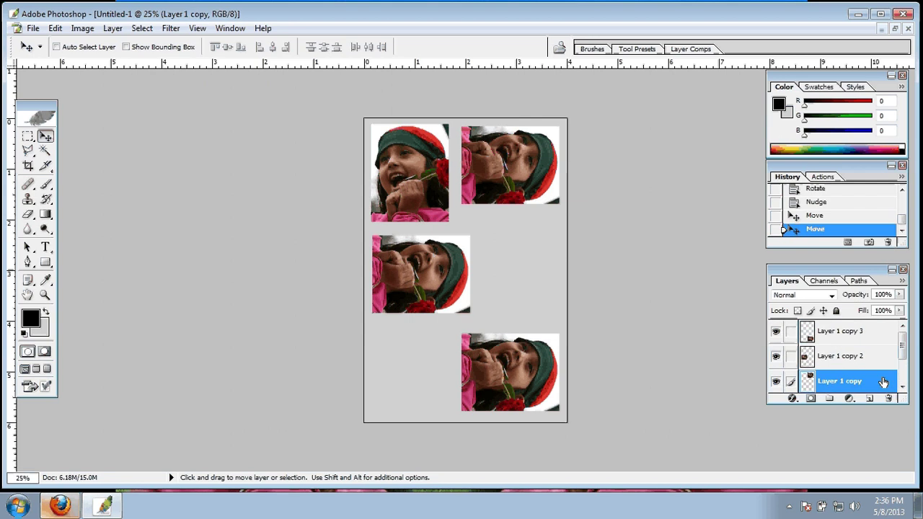
click(838, 336)
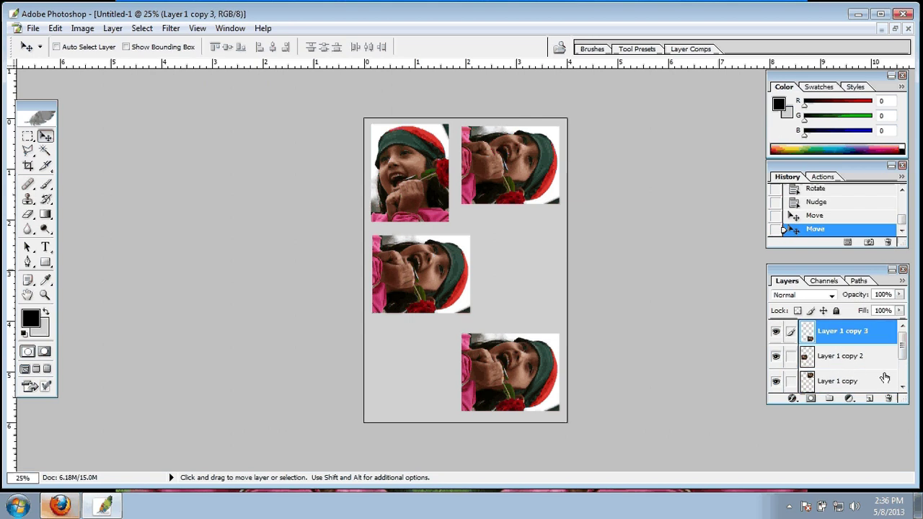
Make Layer 1 active and place duplicates of its upright photo at the page's middle right and lower left.
right_click(407, 168)
click(439, 175)
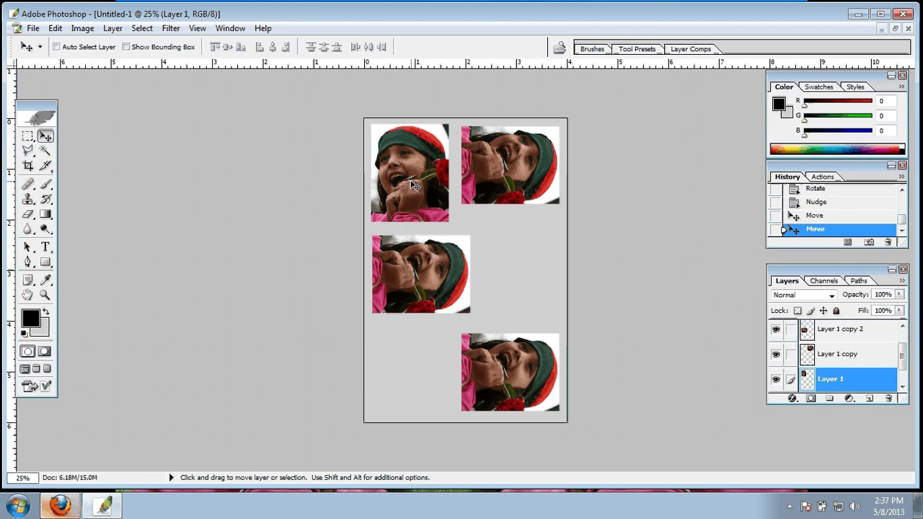
drag(405, 167, 406, 162)
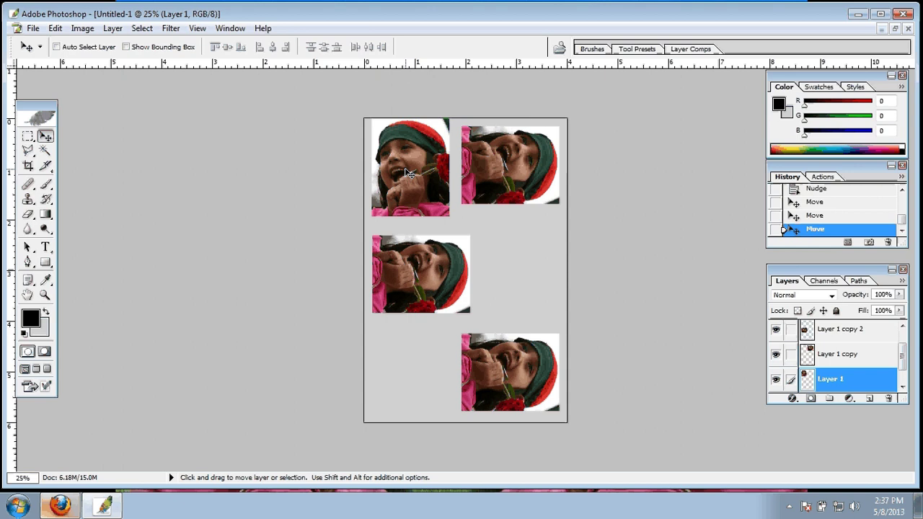
key(ctrl+alt+z)
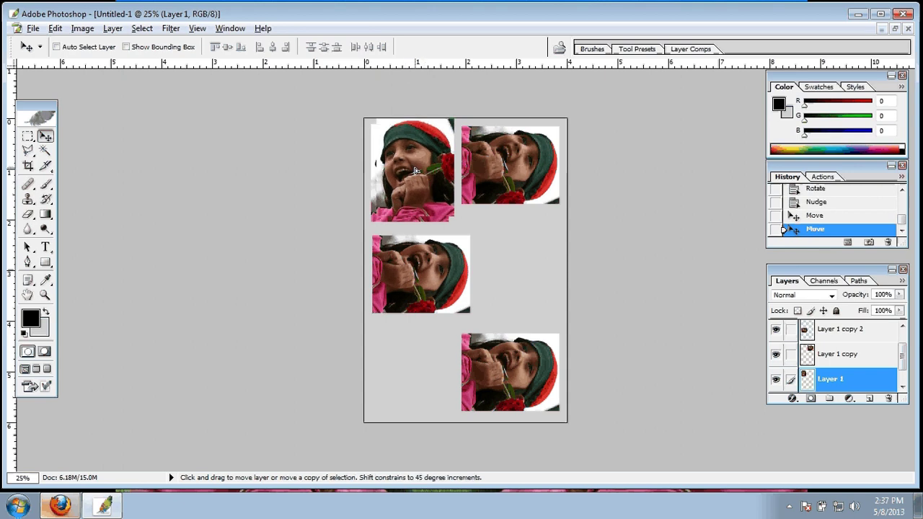
drag(416, 171, 416, 355)
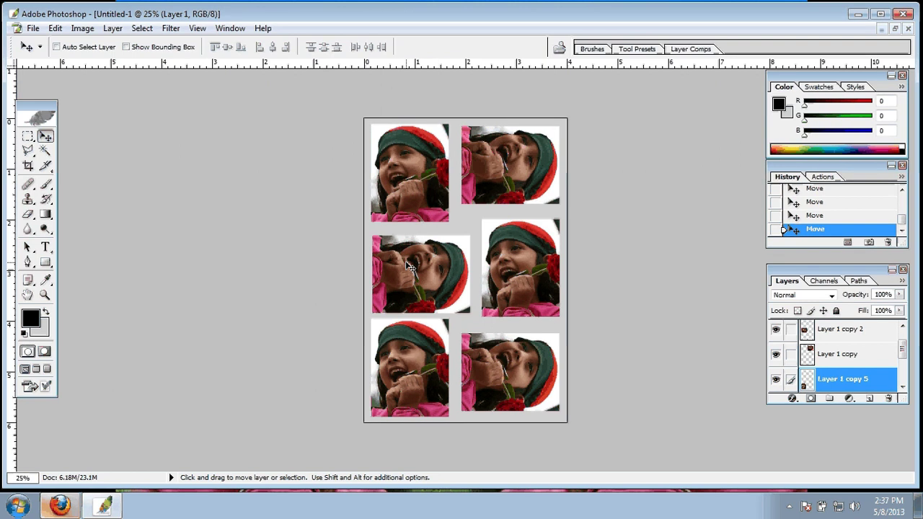
Select Layer 1 copy 2, the rotated photo at the page's middle left, and nudge it slightly up.
right_click(408, 266)
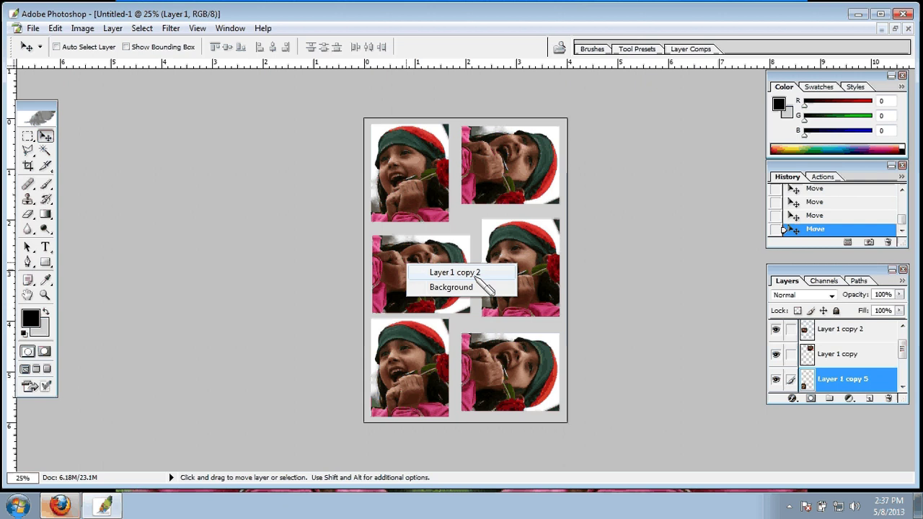
click(454, 272)
key(shift+Up)
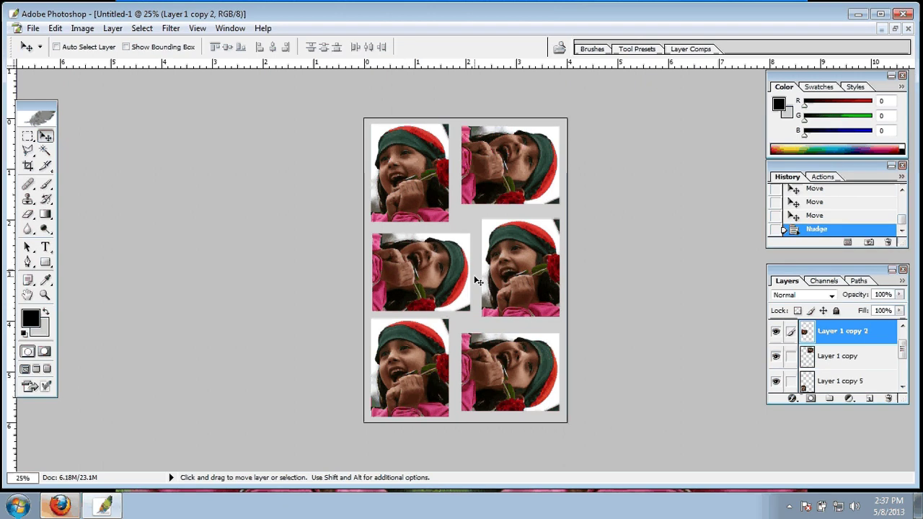
Nudge the middle-left rotated photo further up, and shift Layer 1 copy 5, the lower-left photo, slightly up and to the right.
key(shift+Up)
key(shift+Up)
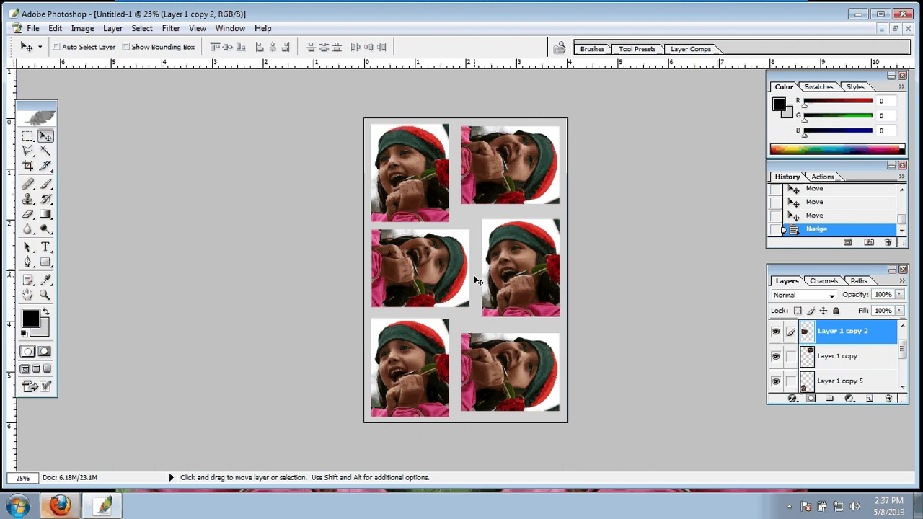
right_click(402, 369)
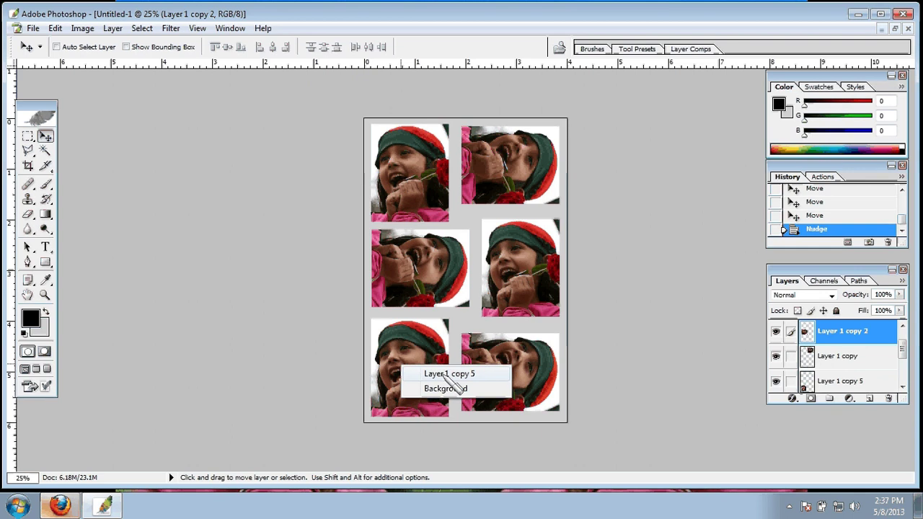
click(447, 374)
key(shift+Up)
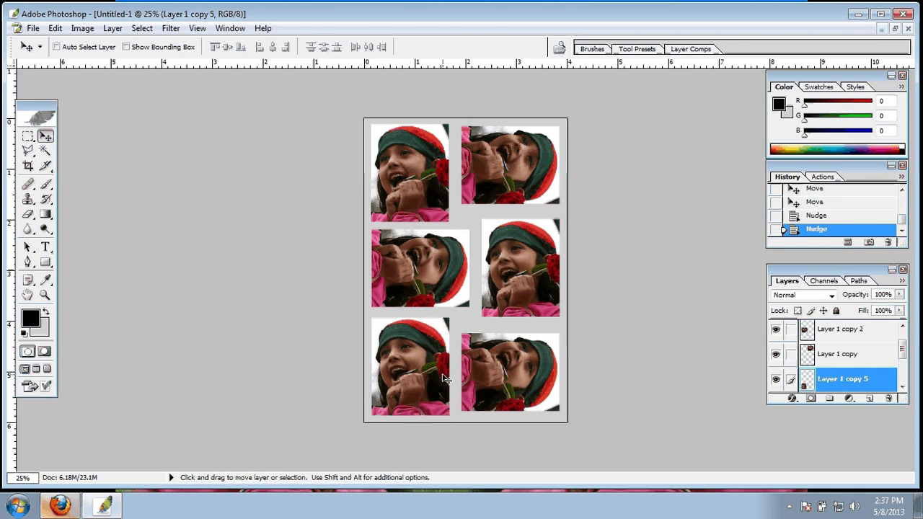
key(shift+Right)
Select Layer 1 copy 3, the rotated photo at the page's lower right, and nudge it slightly up and to the right.
click(533, 374)
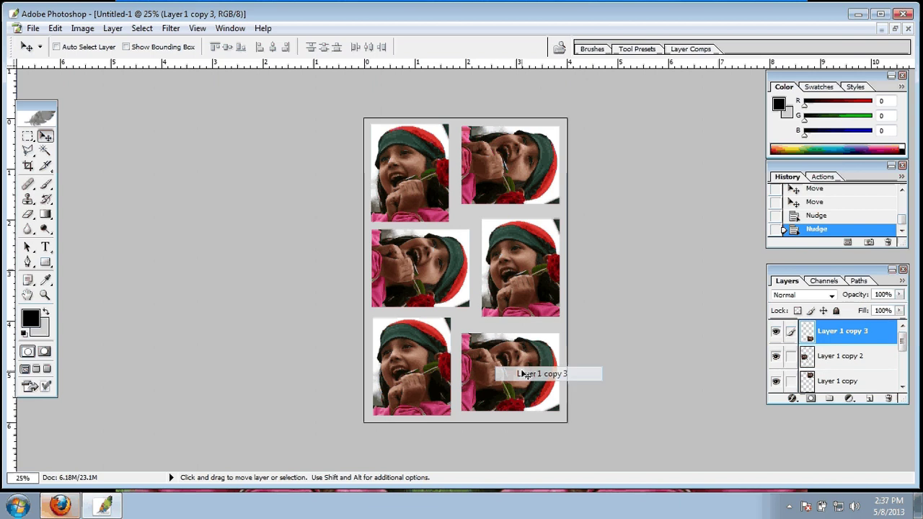
key(Up)
key(Up)
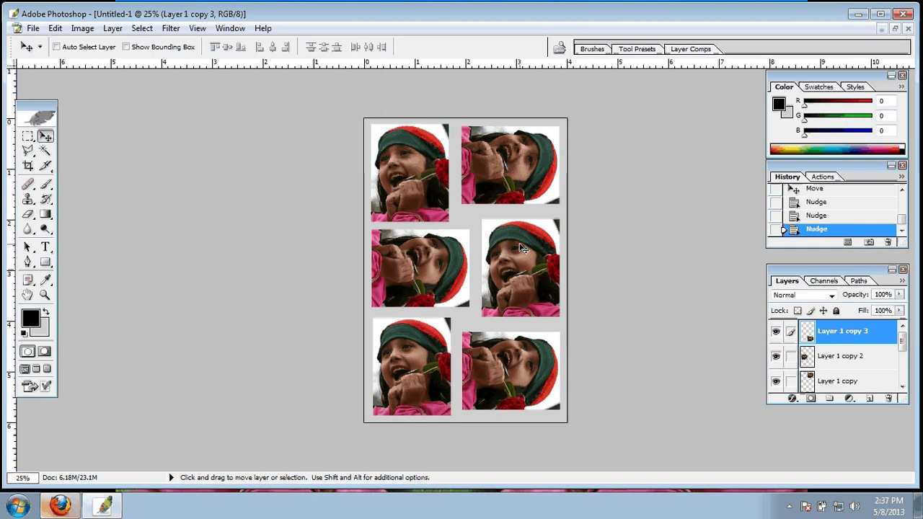
Select Layer 1 copy, the rotated photo at the page's upper right, and nudge it slightly down.
right_click(509, 167)
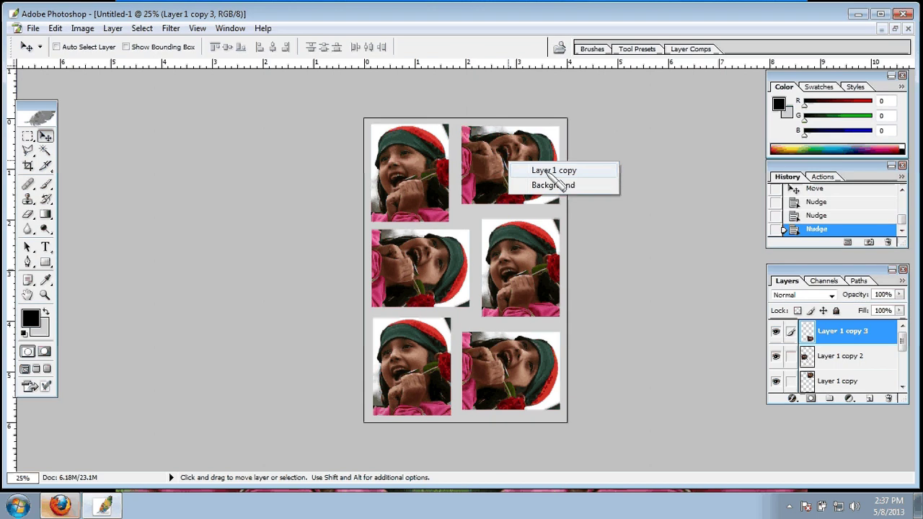
click(548, 171)
key(Up)
key(Up)
key(Up)
key(Up)
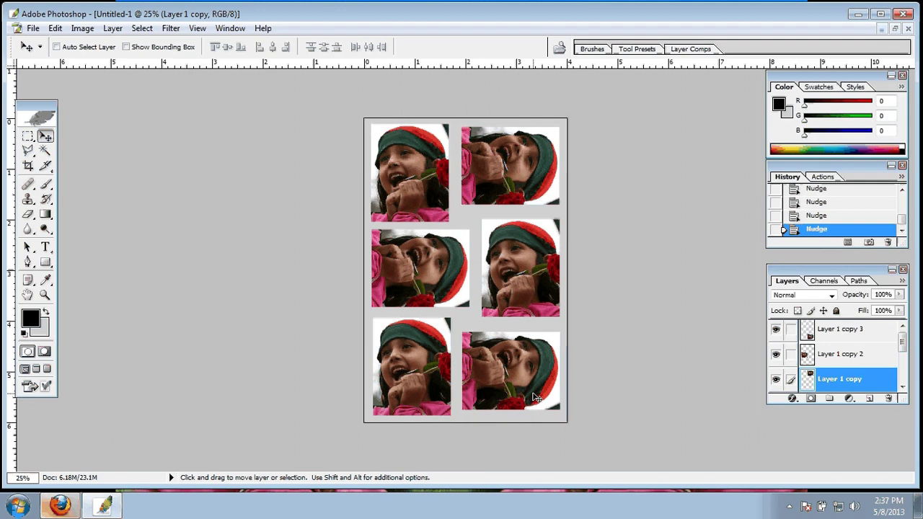
Start saving the finished page as a JPEG copy, with the Desktop as destination.
key(s)
key(ctrl+shift+s)
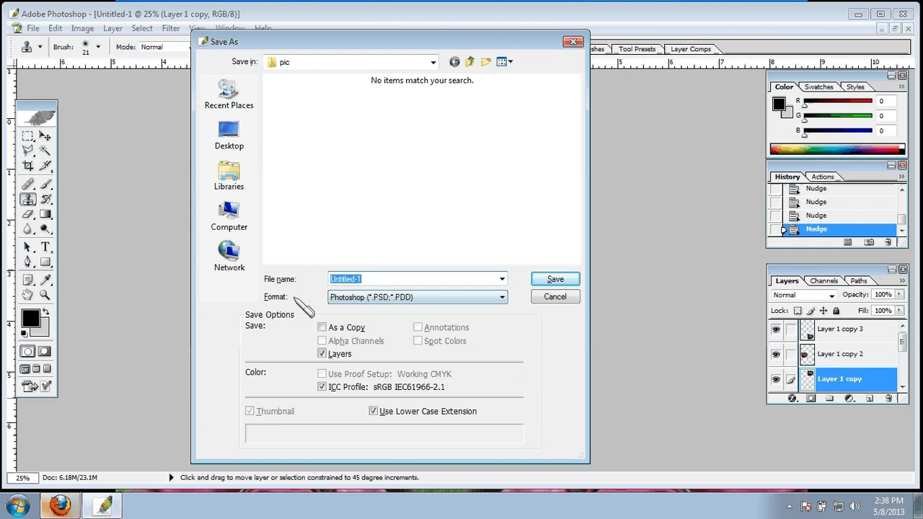
click(493, 298)
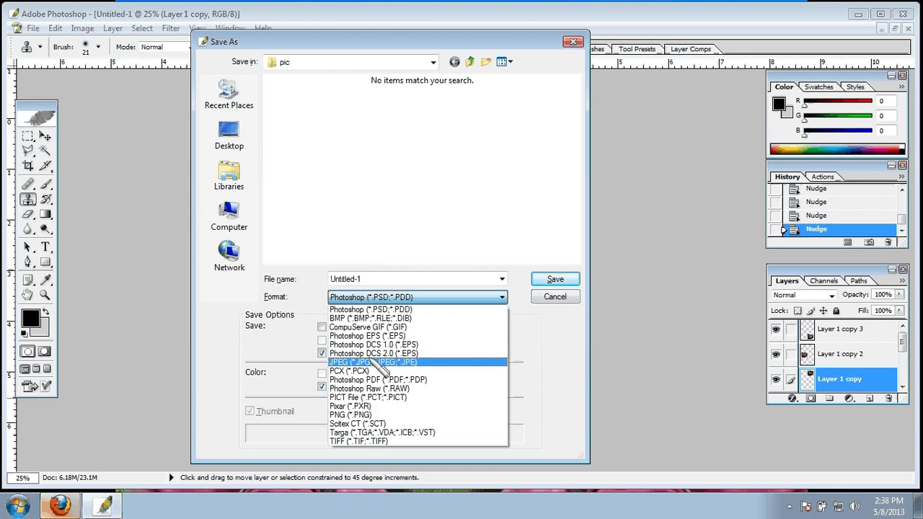
click(372, 362)
click(229, 137)
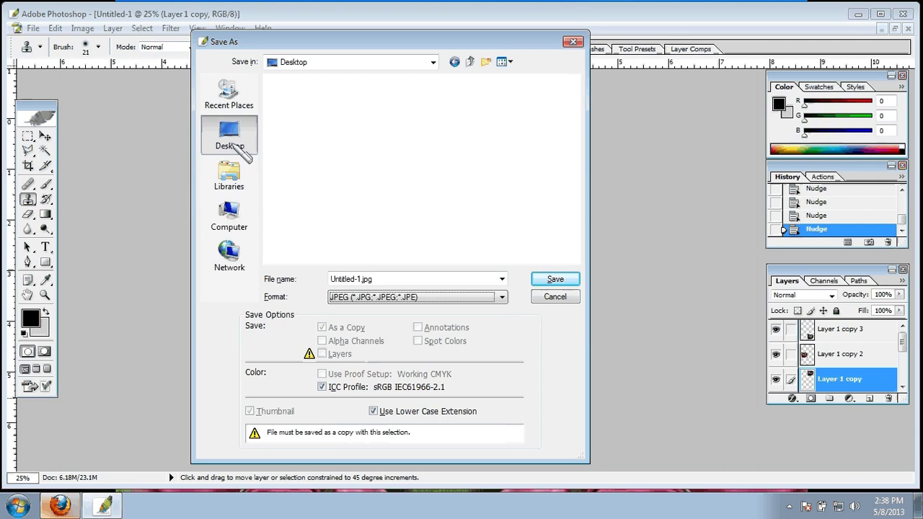
Name the JPEG pp-6copy and save it, accepting the JPEG options.
double_click(414, 281)
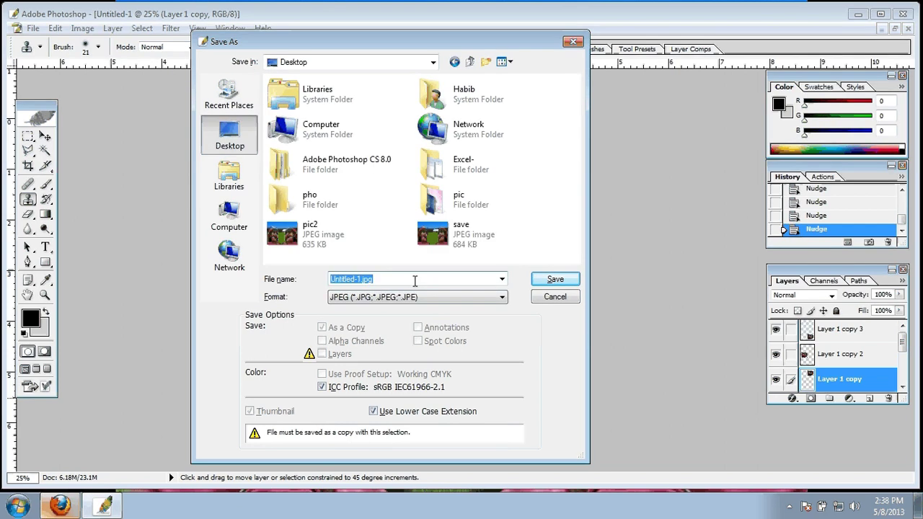
text(4r)
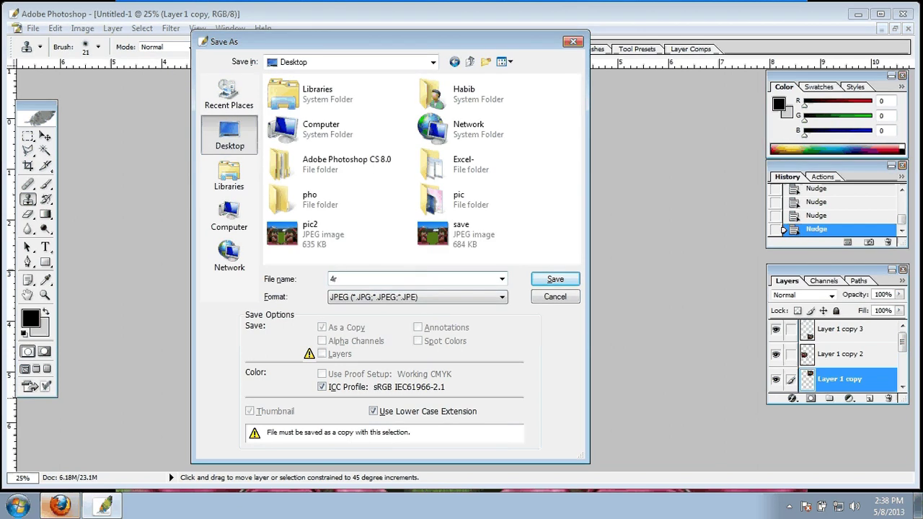
key(BackSpace)
key(BackSpace)
text(pp-)
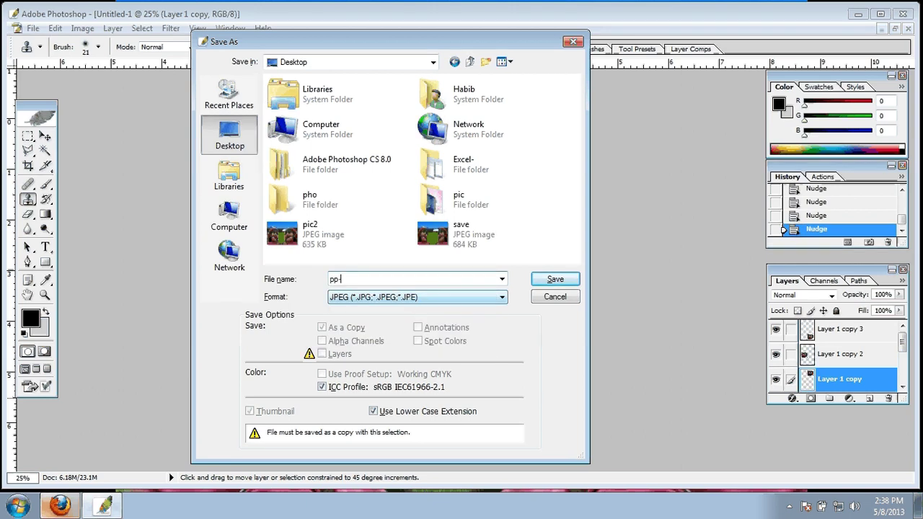
text(6)
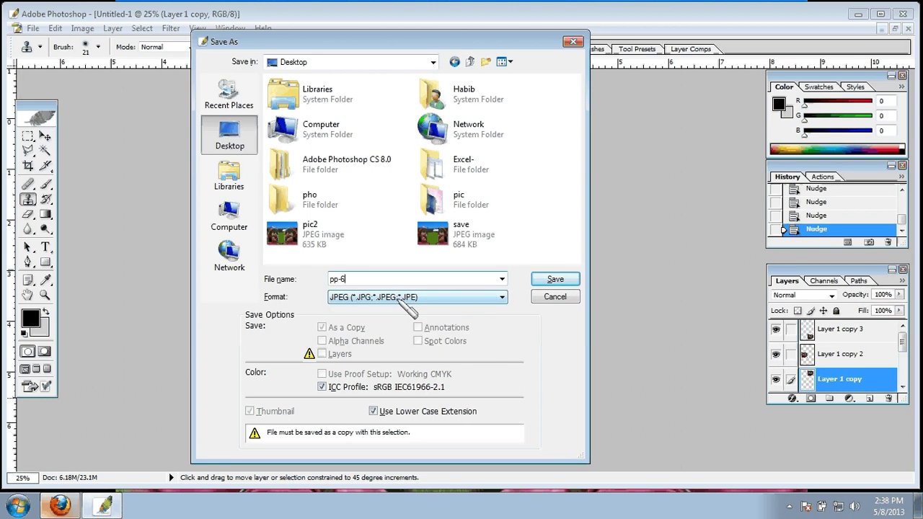
text(copy)
click(557, 281)
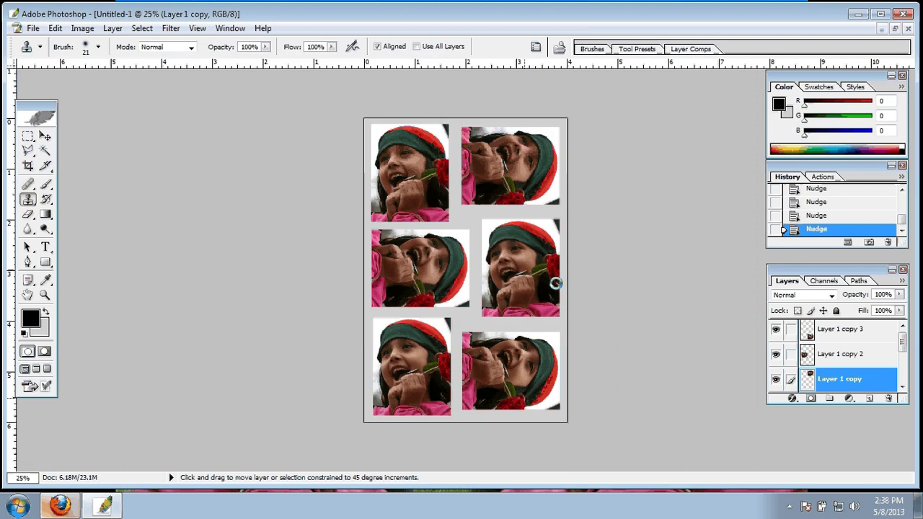
click(565, 161)
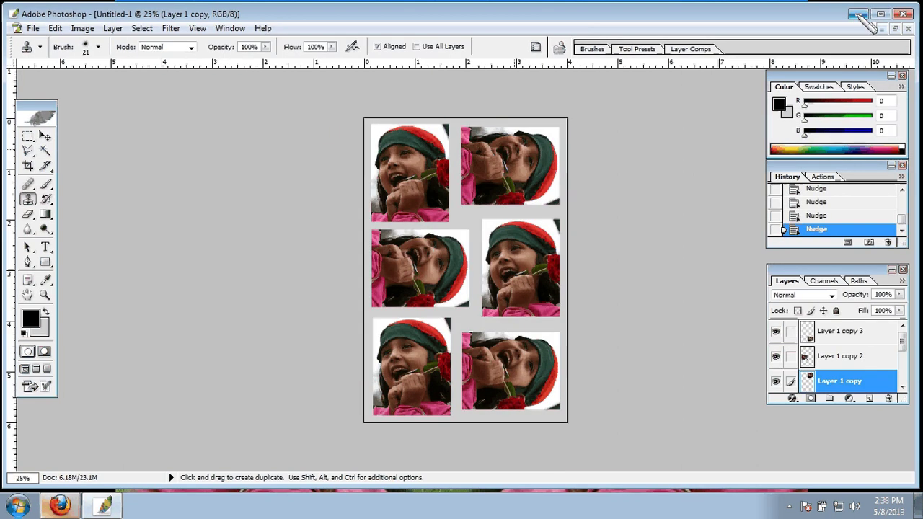
Minimize the editor, examine the saved pp-6copy image in Windows Photo Viewer, zooming in and out, and close the viewer.
click(858, 14)
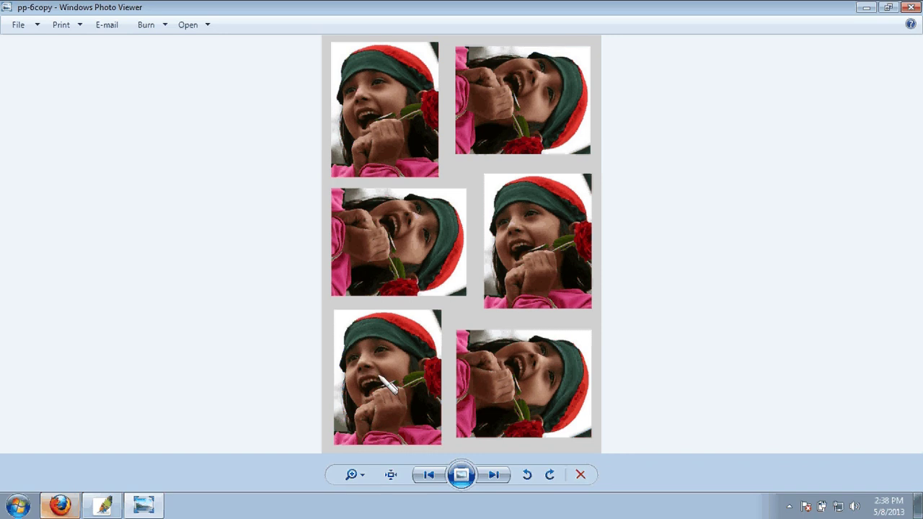
scroll(405, 335, up, 1)
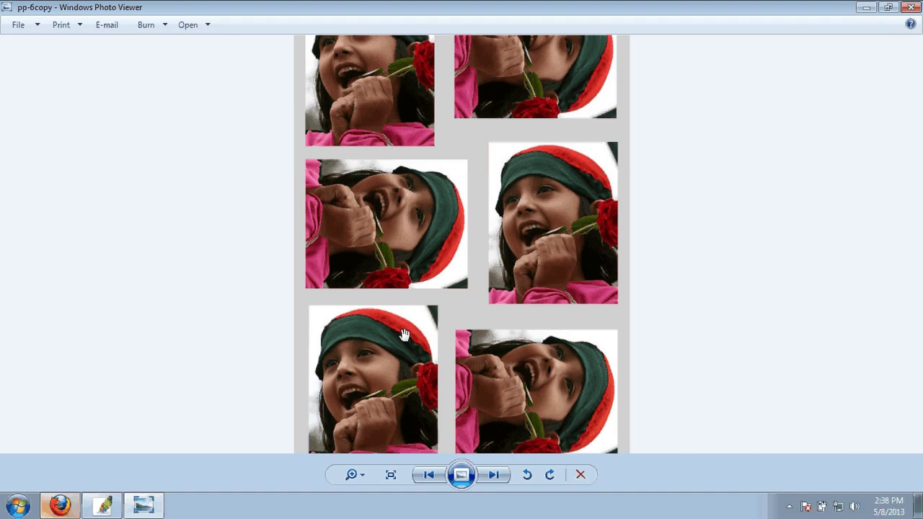
scroll(404, 335, down, 1)
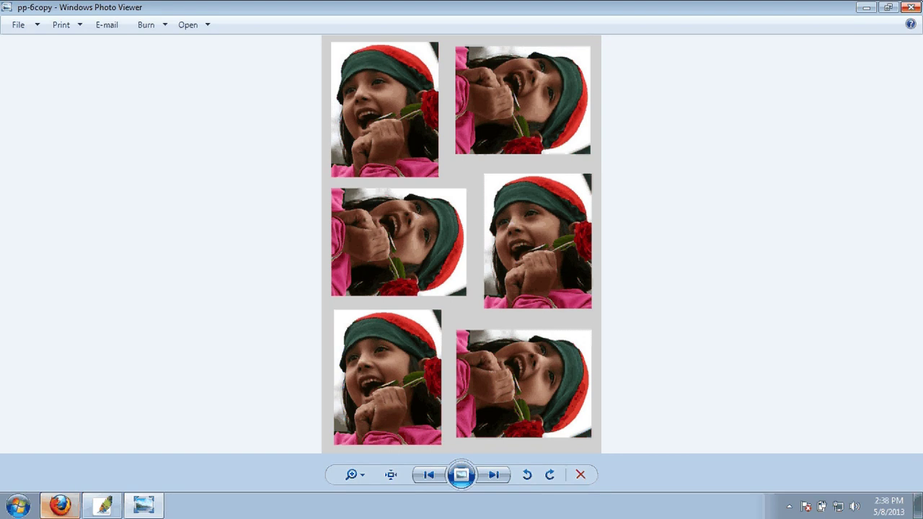
click(912, 7)
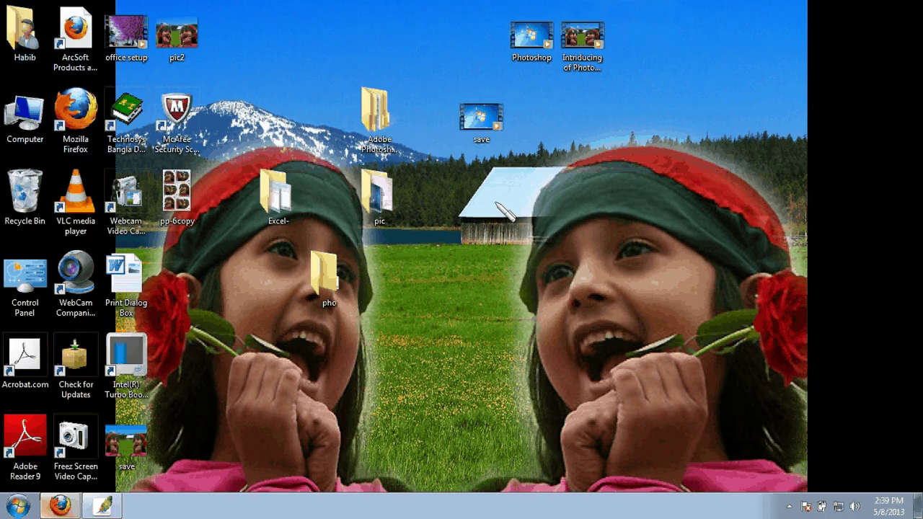